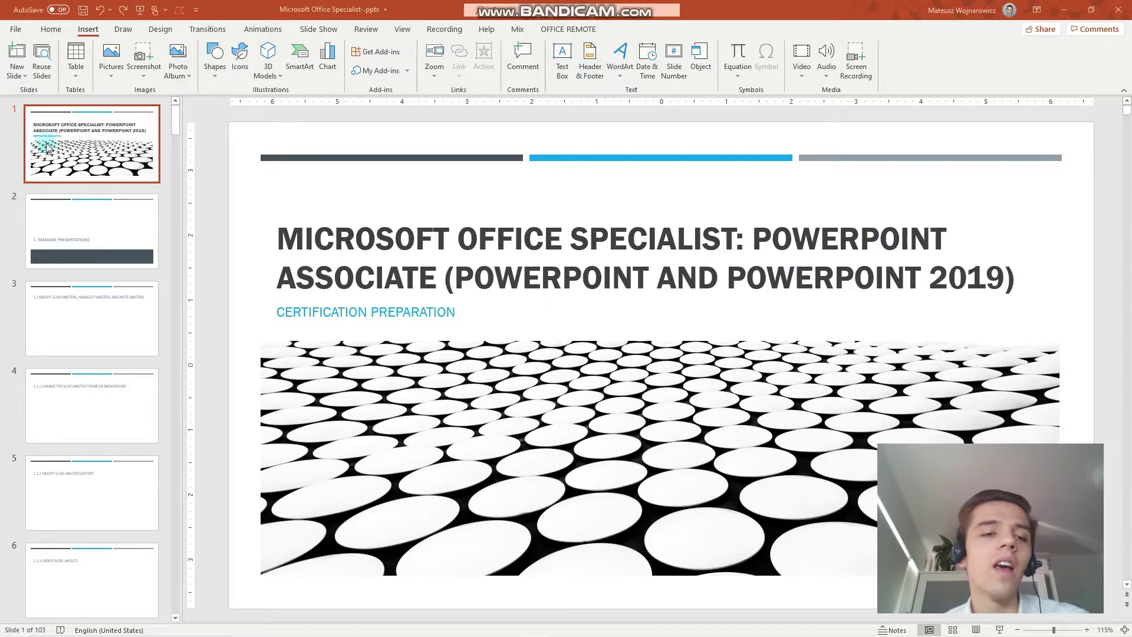
Step: Browse the section slides from 3.3 Insert and Format Images through 3.4.1 Insert and Change Shapes
{"action": "left_click_drag", "start_coordinate": [175, 121], "coordinate": [152, 389]}
{"action": "scroll", "coordinate": [112, 383], "scroll_direction": "down", "scroll_amount": 2}
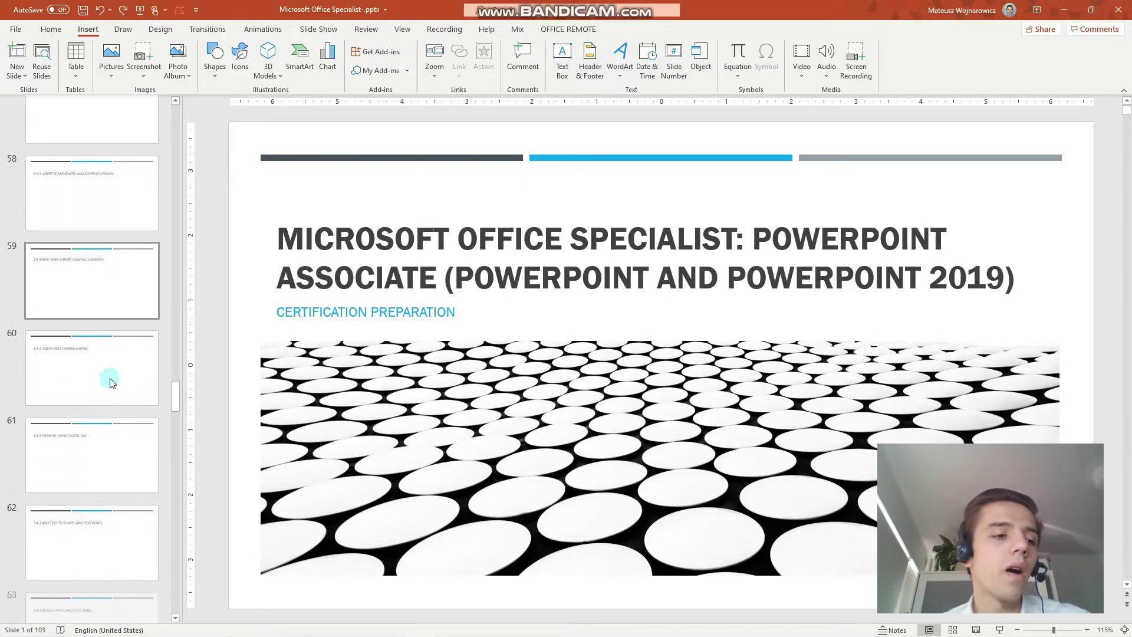
{"action": "left_click", "coordinate": [98, 370]}
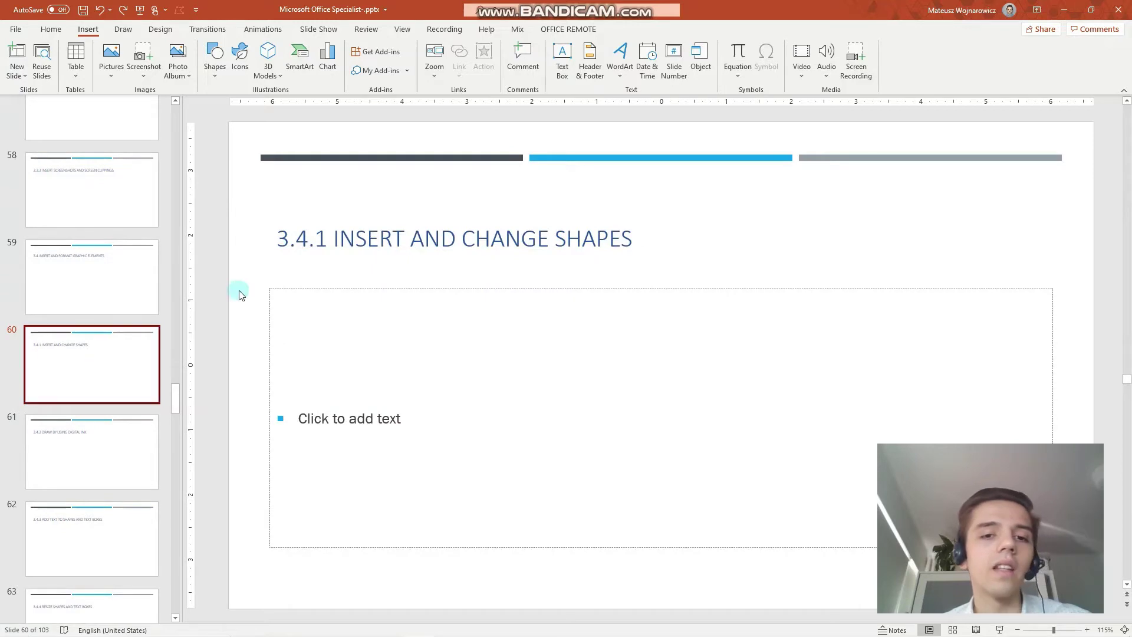
{"action": "scroll", "coordinate": [129, 272], "scroll_direction": "up", "scroll_amount": 4}
{"action": "left_click", "coordinate": [124, 290]}
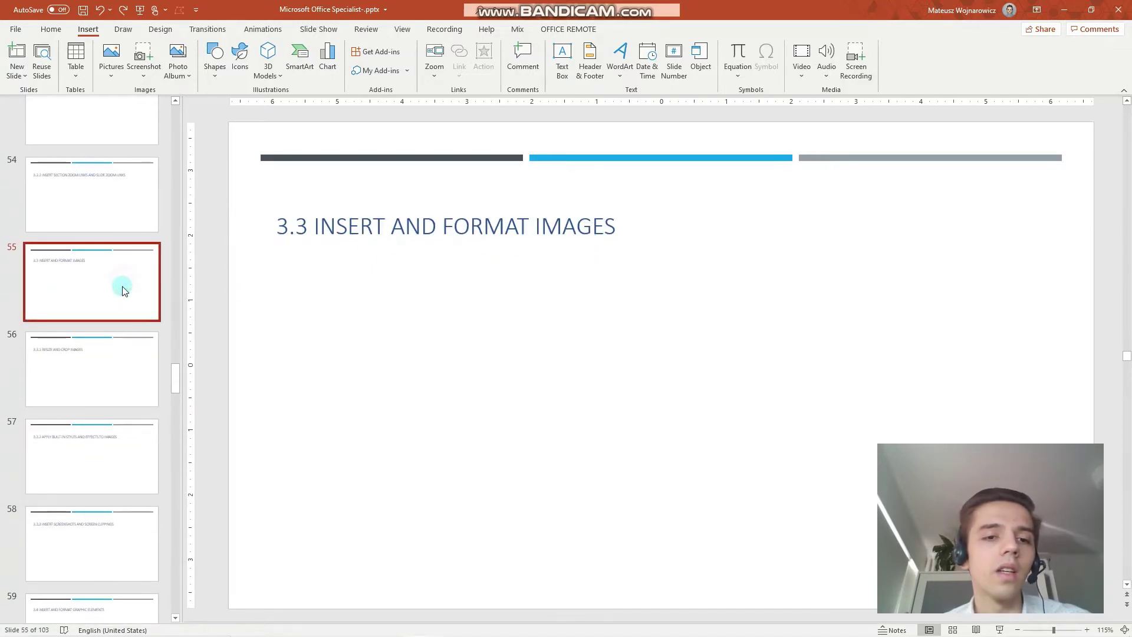
{"action": "scroll", "coordinate": [98, 251], "scroll_direction": "down", "scroll_amount": 2}
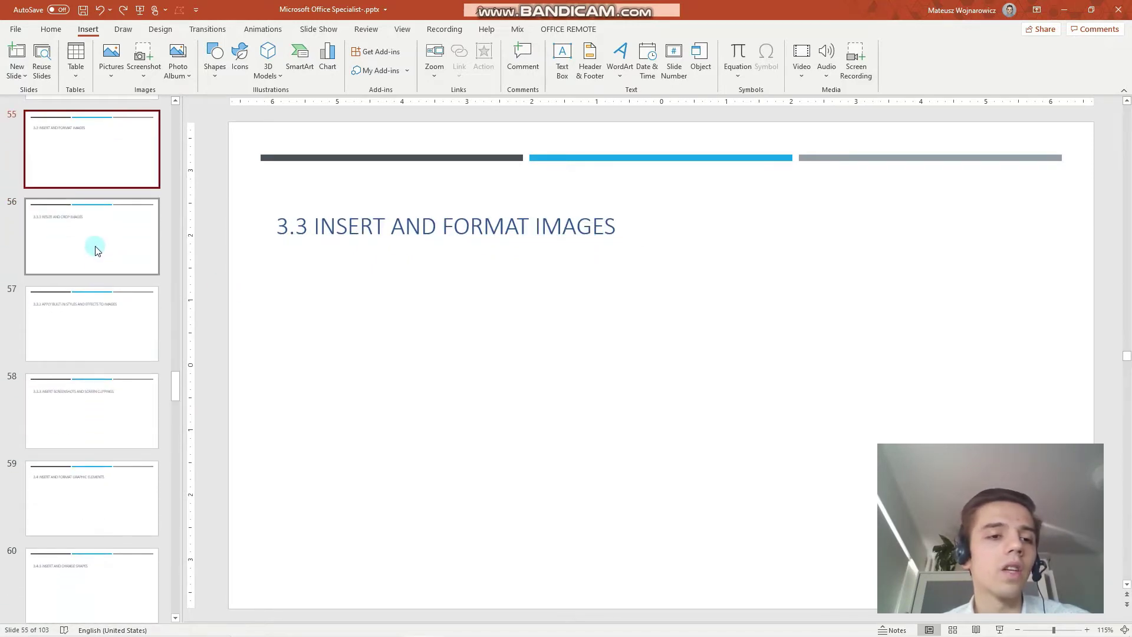
{"action": "left_click", "coordinate": [95, 248]}
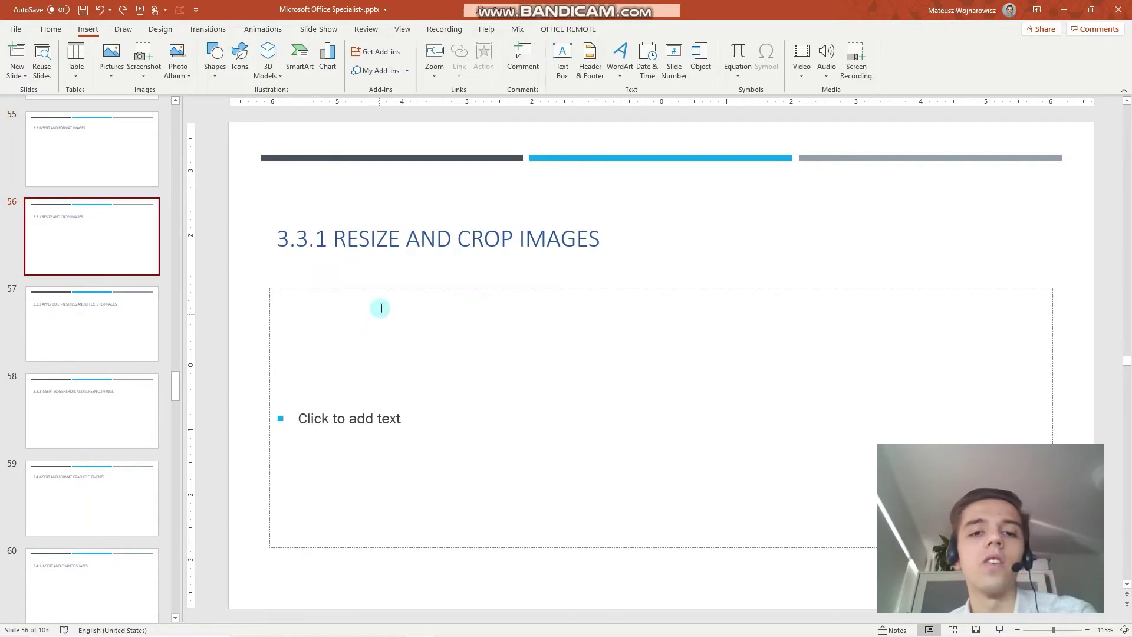
{"action": "left_click", "coordinate": [126, 324]}
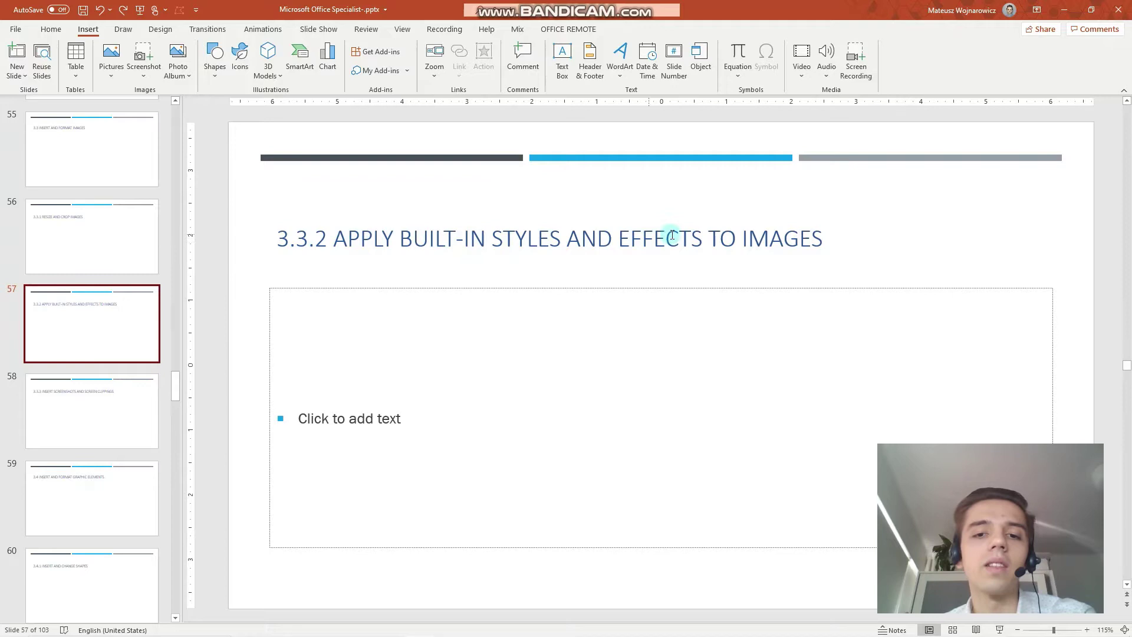
{"action": "left_click", "coordinate": [125, 385]}
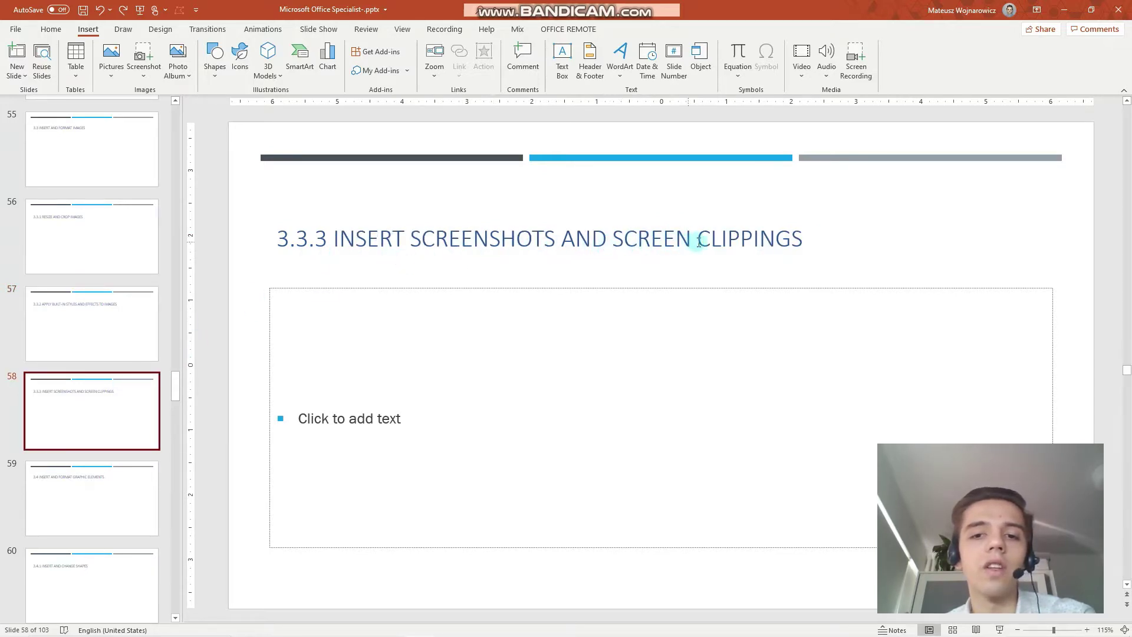
{"action": "left_click", "coordinate": [90, 472]}
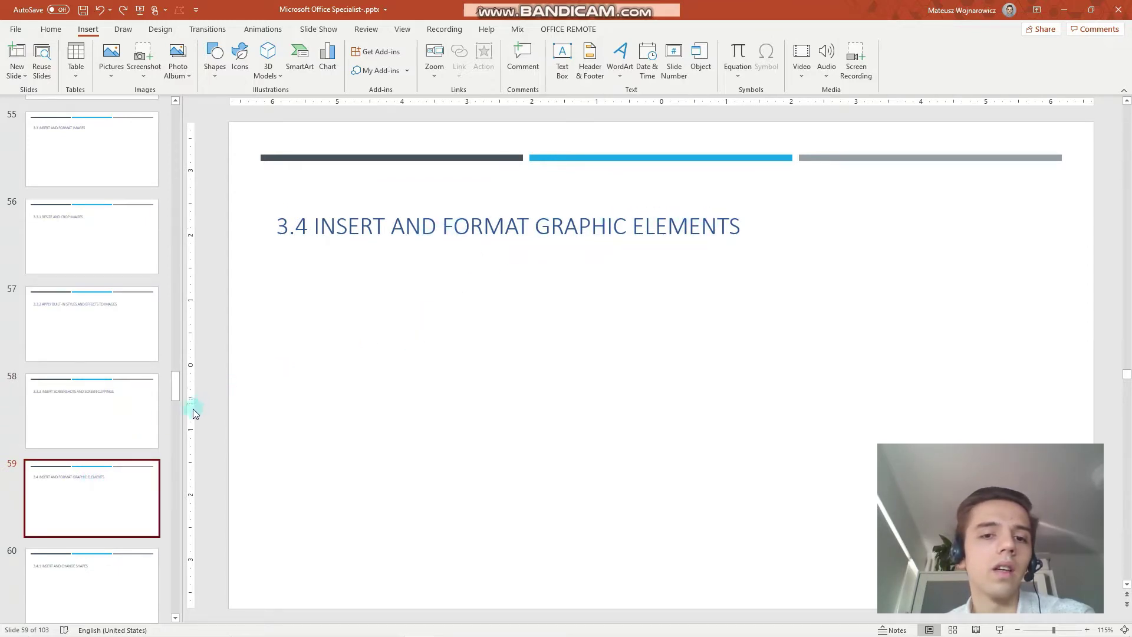
{"action": "left_click", "coordinate": [68, 566]}
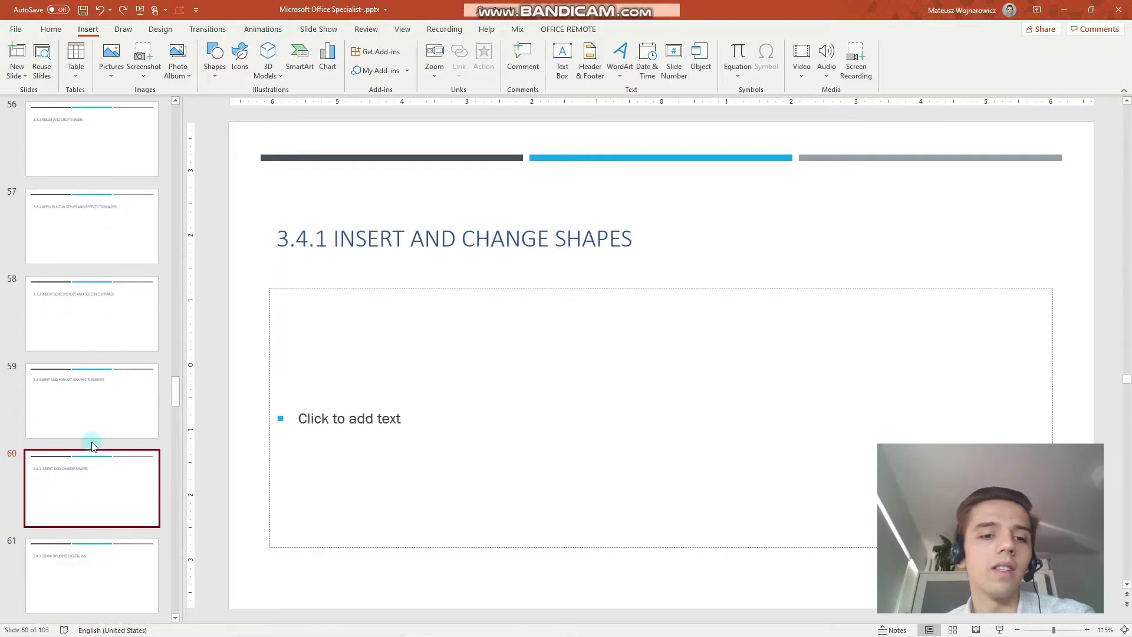
Step: Scroll back up and open the 3.3.1 Resize and Crop Images slide
{"action": "left_click", "coordinate": [89, 401]}
{"action": "scroll", "coordinate": [83, 407], "scroll_direction": "up", "scroll_amount": 2}
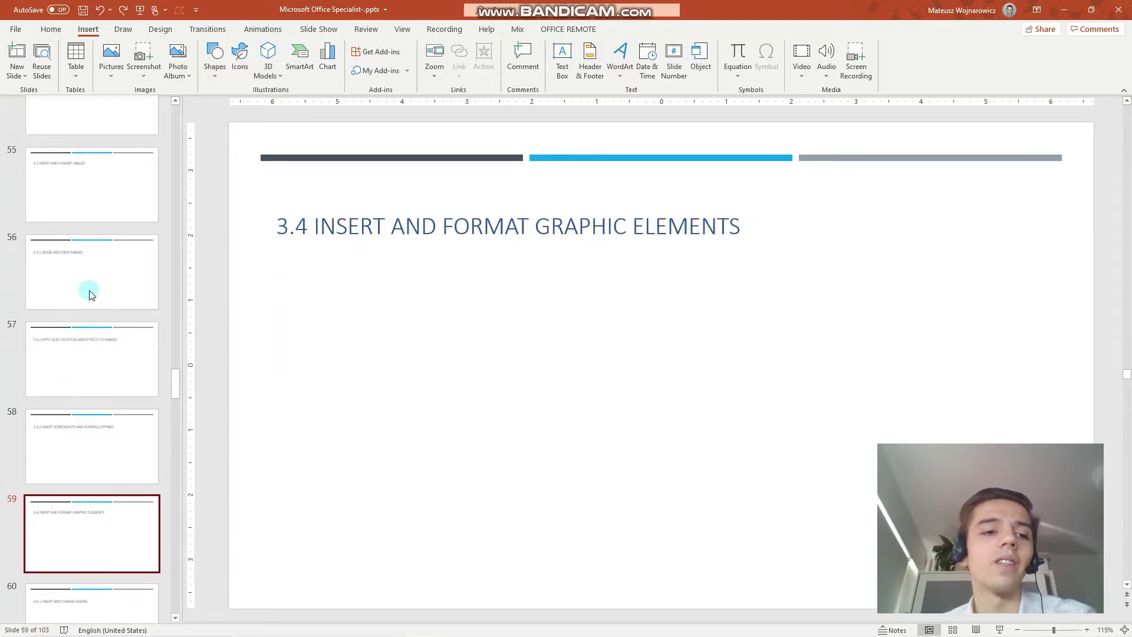
{"action": "scroll", "coordinate": [86, 301], "scroll_direction": "up", "scroll_amount": 2}
{"action": "left_click", "coordinate": [89, 245]}
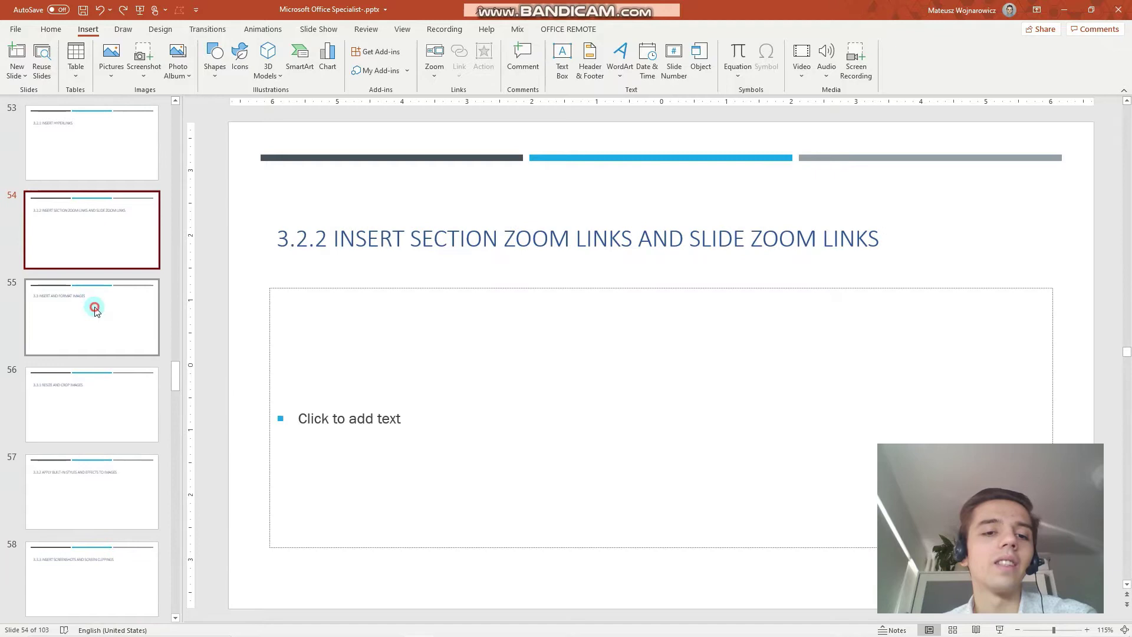
{"action": "left_click_drag", "start_coordinate": [95, 310], "coordinate": [88, 355]}
{"action": "left_click", "coordinate": [83, 394]}
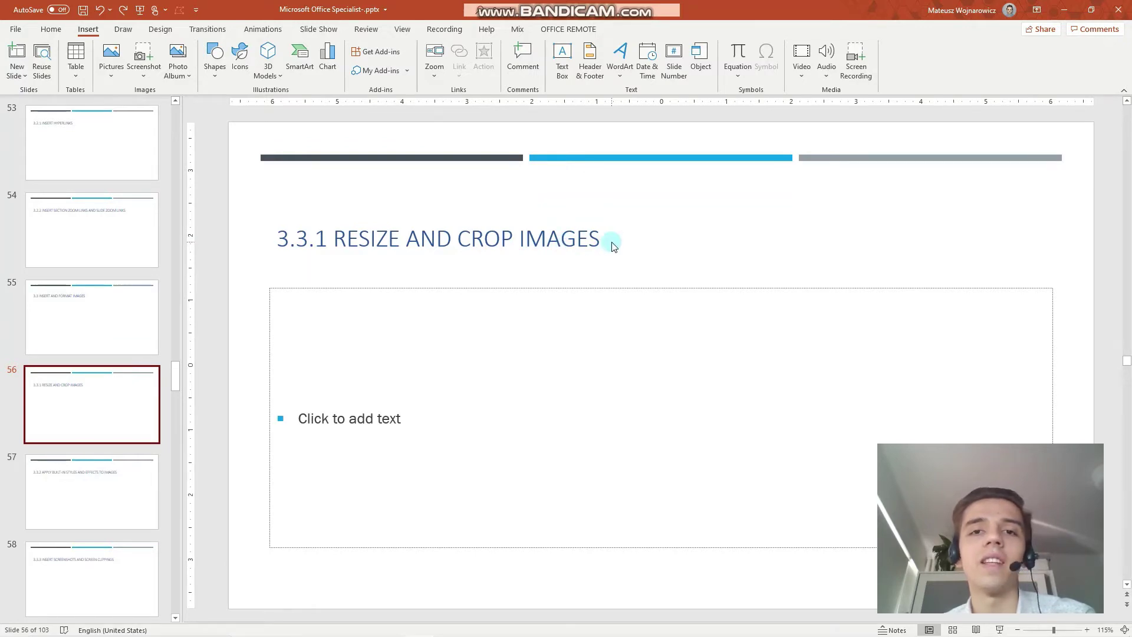
Step: Insert the luca-bravo mountain jpg from this device onto slide 55 '3.3 Insert and Format Images'
{"action": "left_click", "coordinate": [145, 304]}
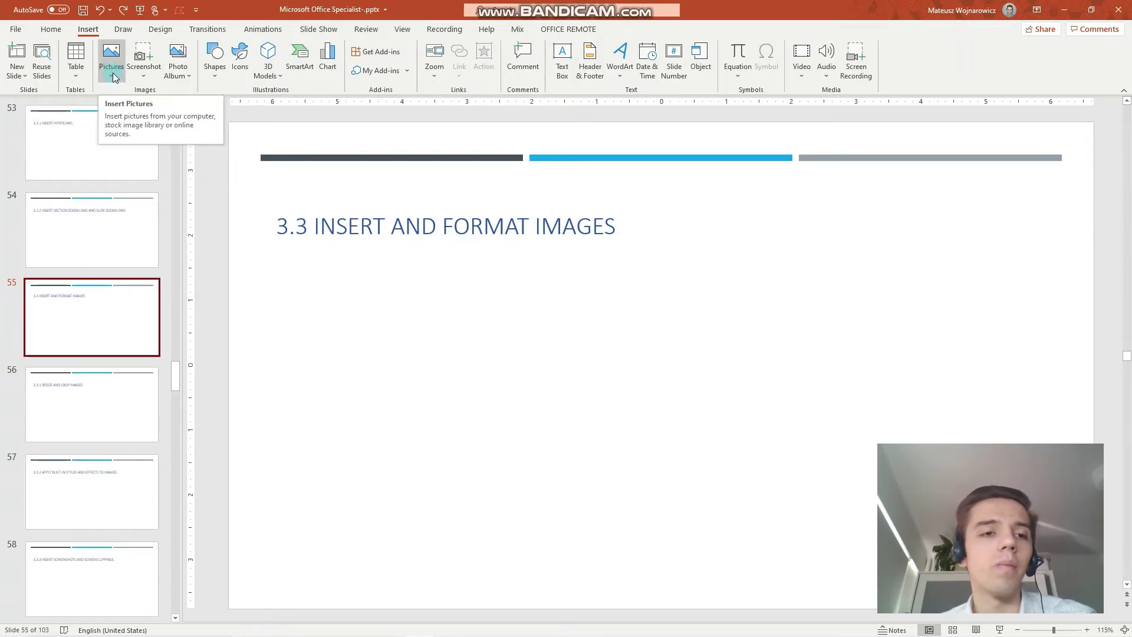
{"action": "left_click", "coordinate": [51, 29]}
{"action": "left_click", "coordinate": [84, 30]}
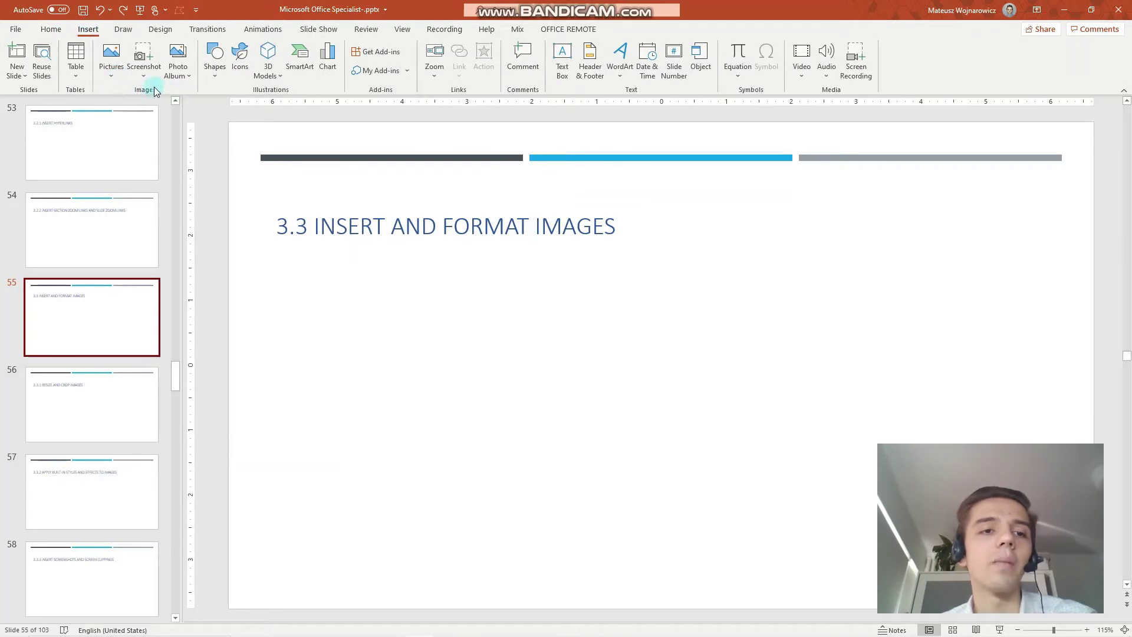
{"action": "left_click", "coordinate": [111, 73]}
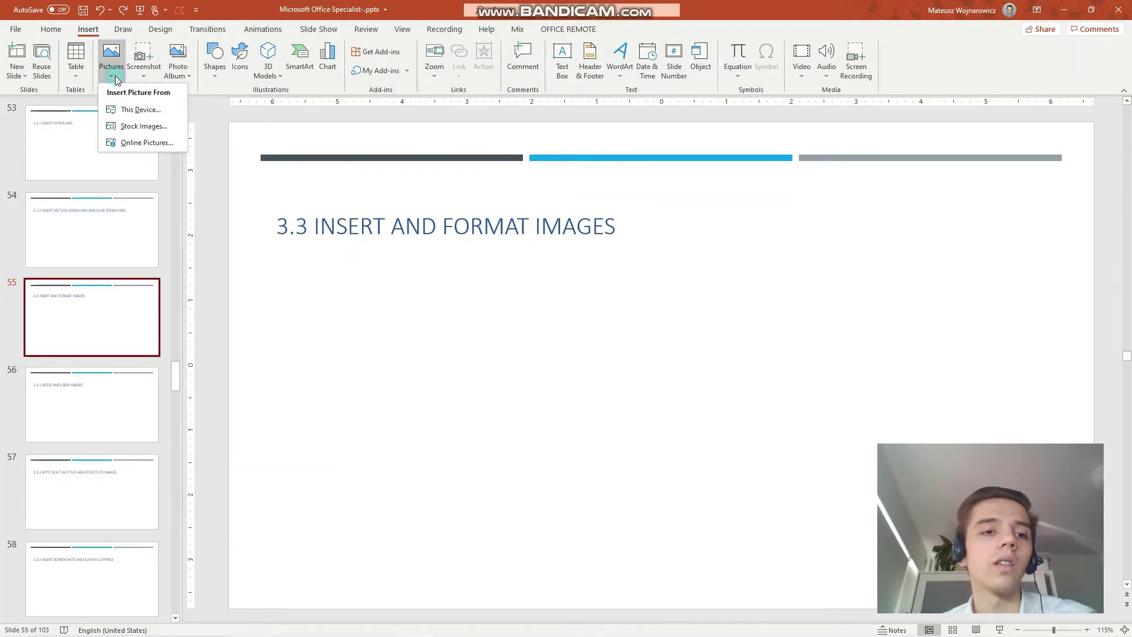
{"action": "left_click", "coordinate": [128, 112]}
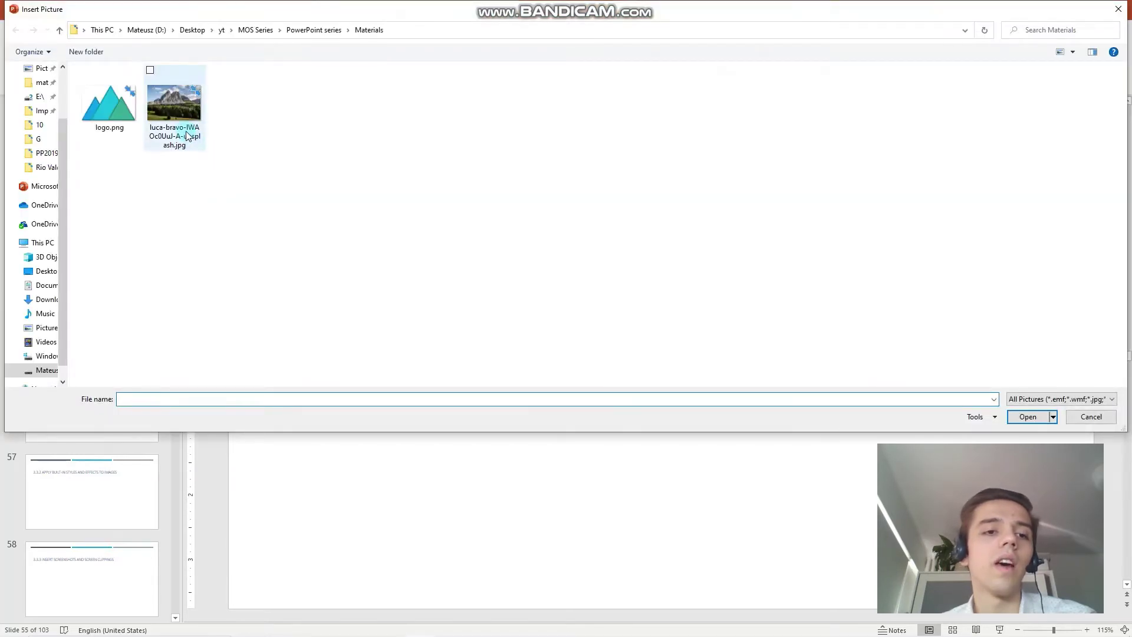
{"action": "double_click", "coordinate": [185, 130]}
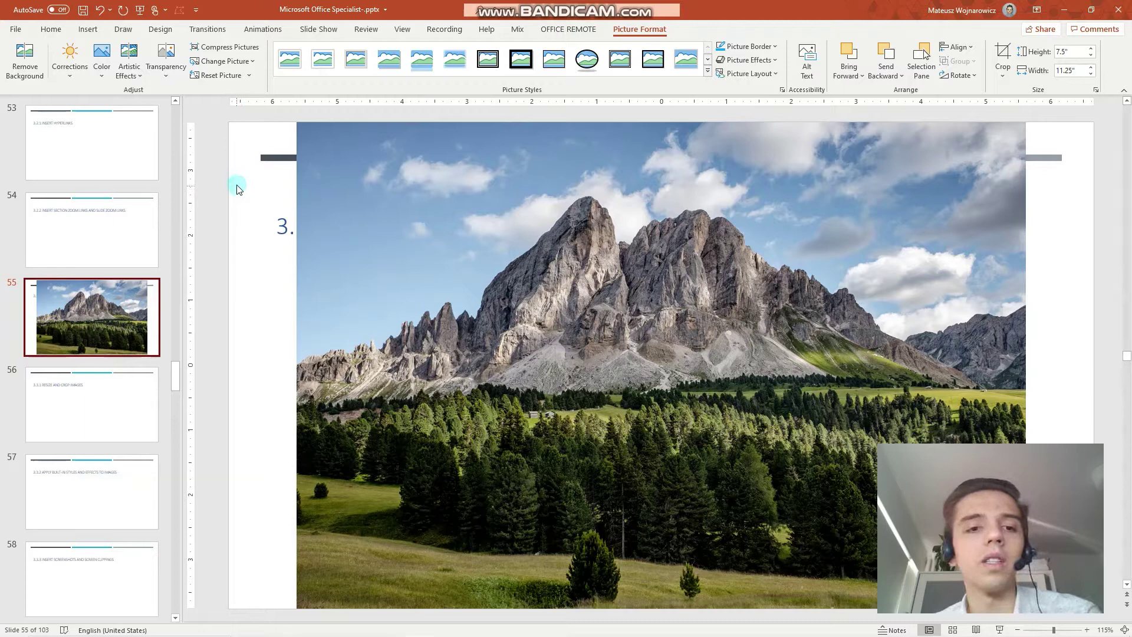
Step: Add a Content with Caption slide and place the mountain photo in its content placeholder
{"action": "left_click", "coordinate": [146, 295]}
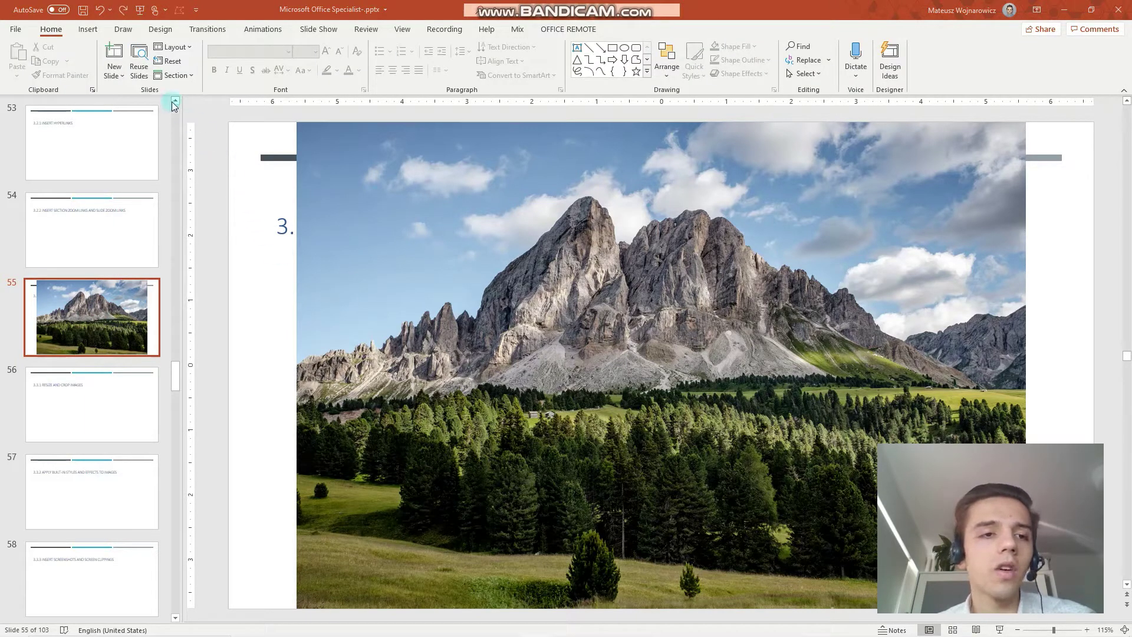
{"action": "left_click", "coordinate": [117, 75]}
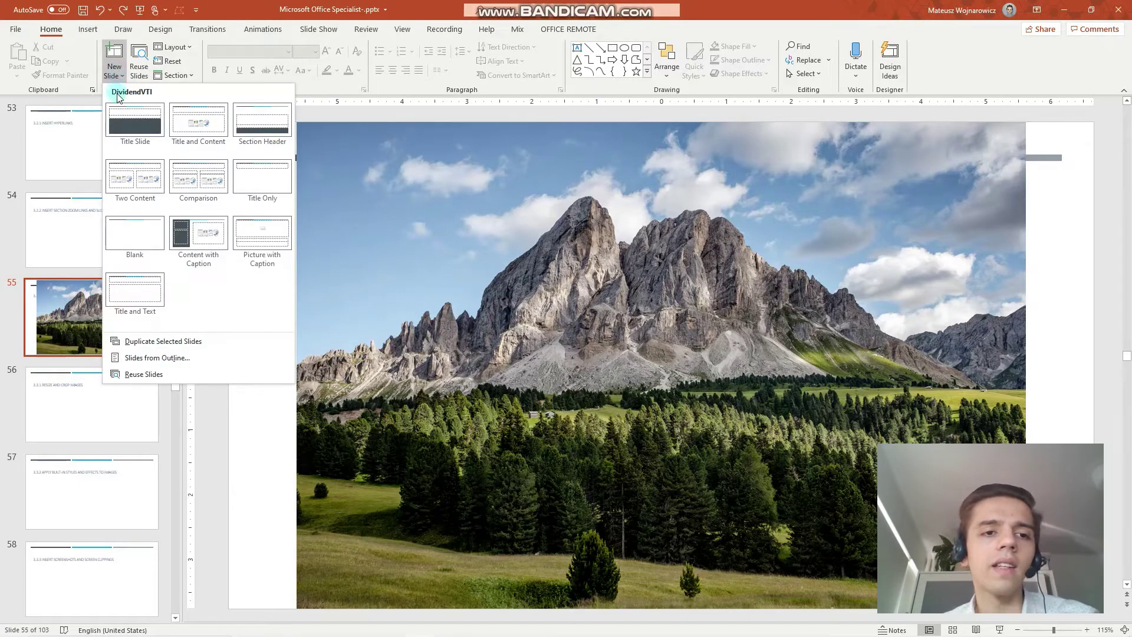
{"action": "left_click", "coordinate": [204, 240]}
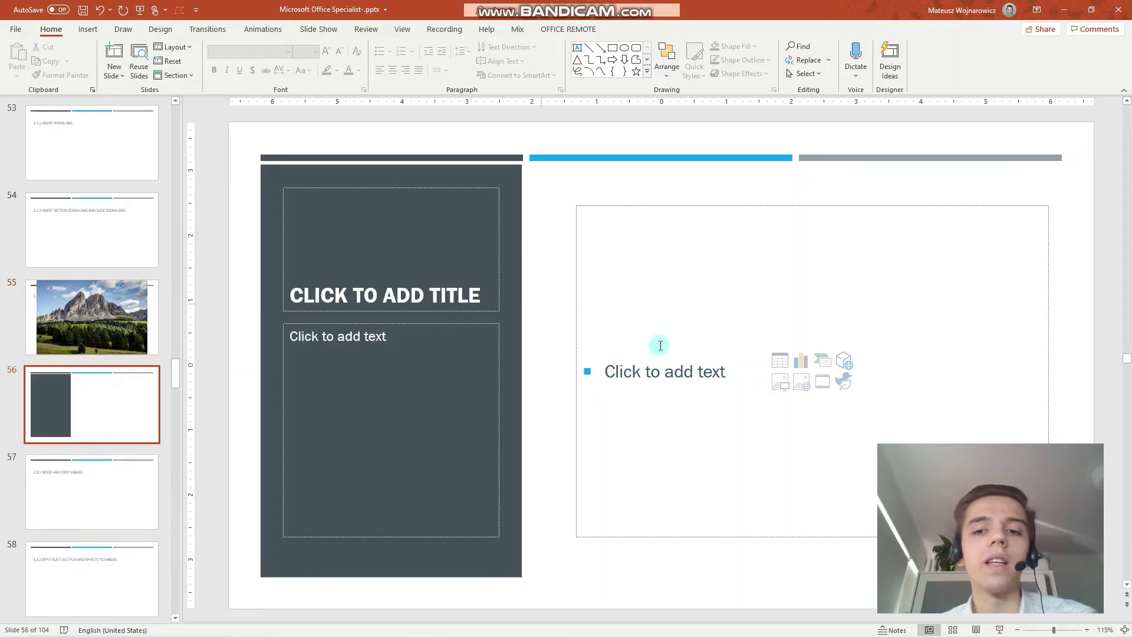
{"action": "left_click", "coordinate": [780, 386]}
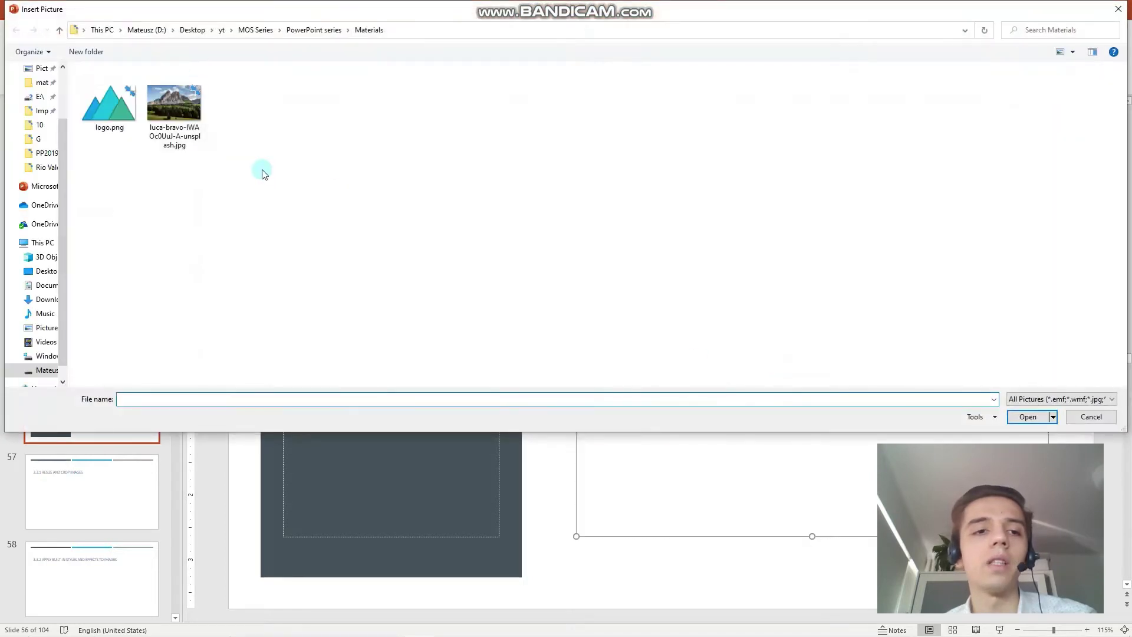
{"action": "double_click", "coordinate": [194, 129]}
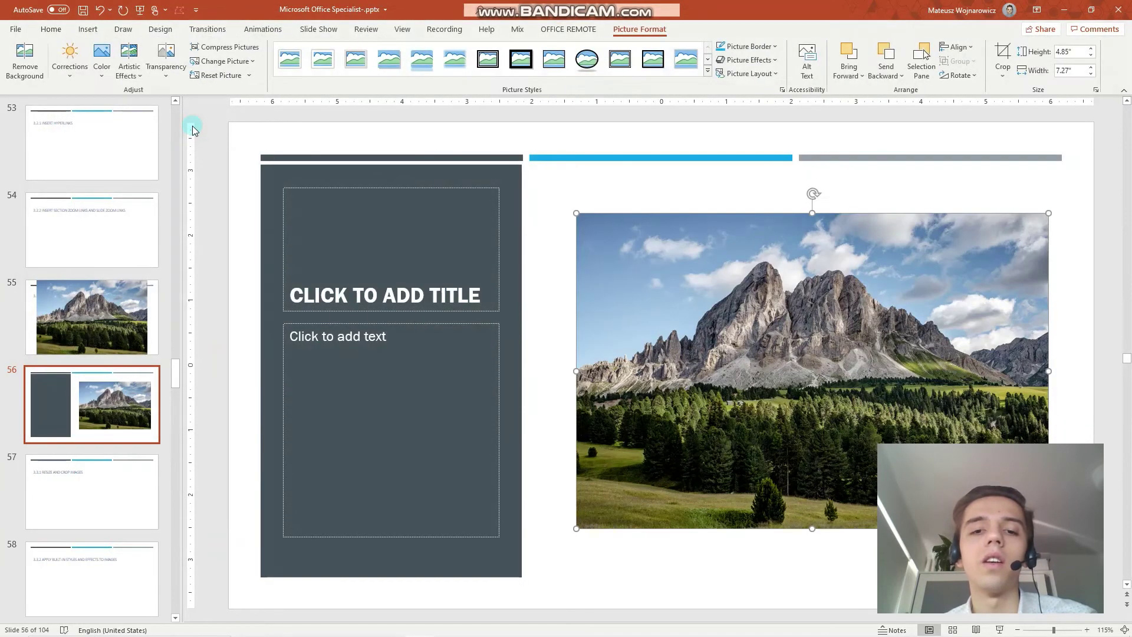
Step: Return to slide 55, then select the extra caption-layout slide
{"action": "left_click", "coordinate": [79, 397]}
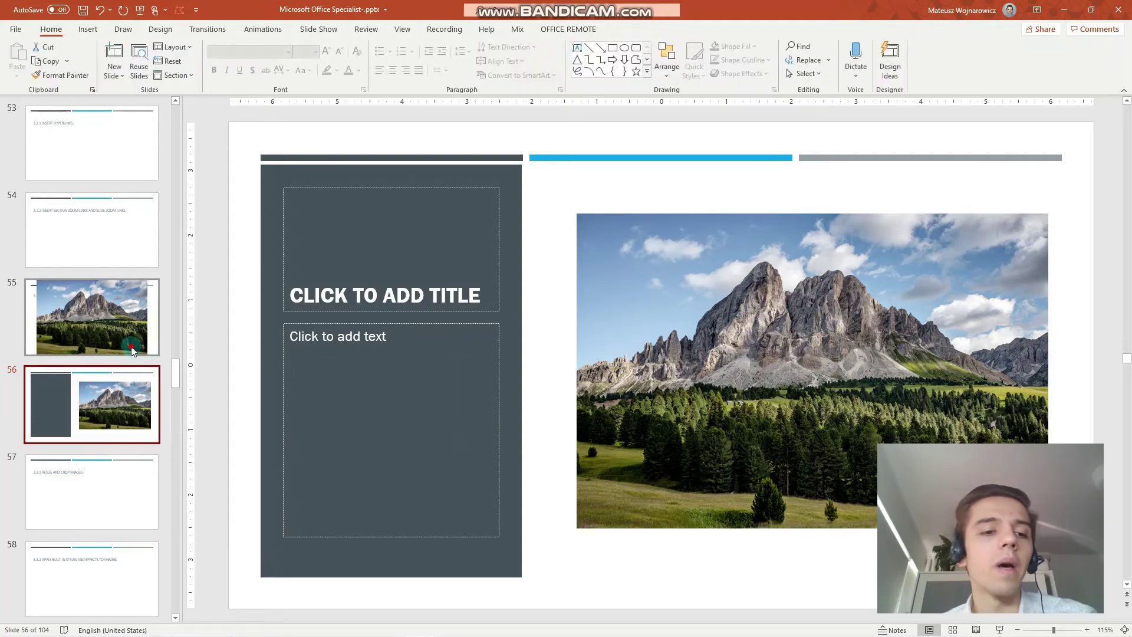
{"action": "left_click", "coordinate": [92, 318]}
{"action": "left_click", "coordinate": [119, 386]}
Step: Delete the extra slide, then shrink the mountain photo and move it toward the slide's middle
{"action": "key", "text": "Delete"}
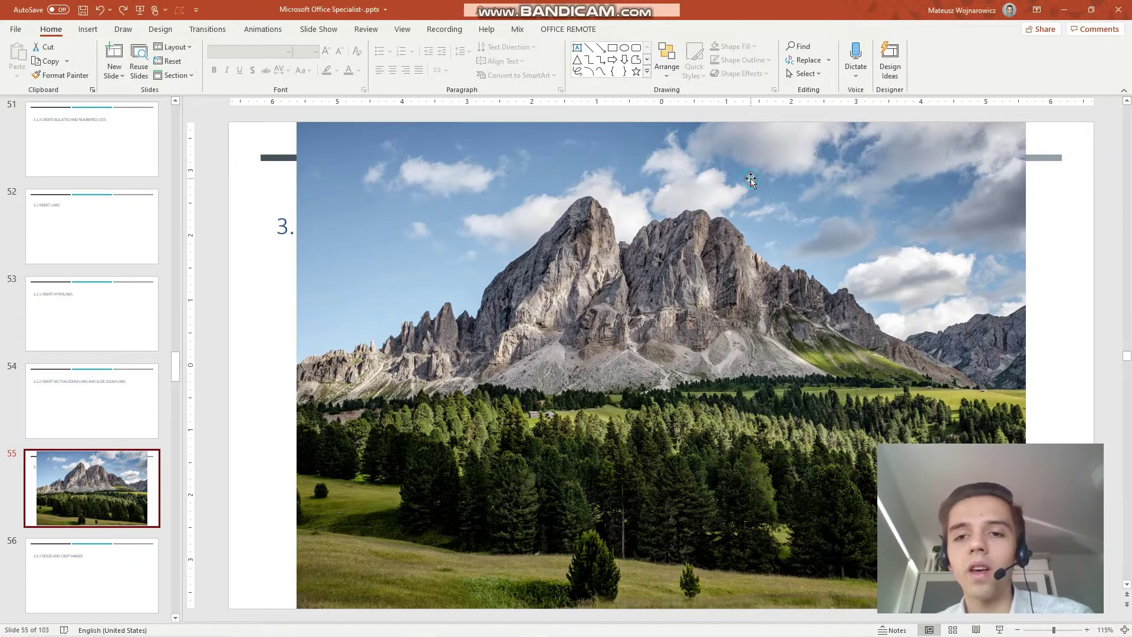
{"action": "left_click", "coordinate": [753, 197]}
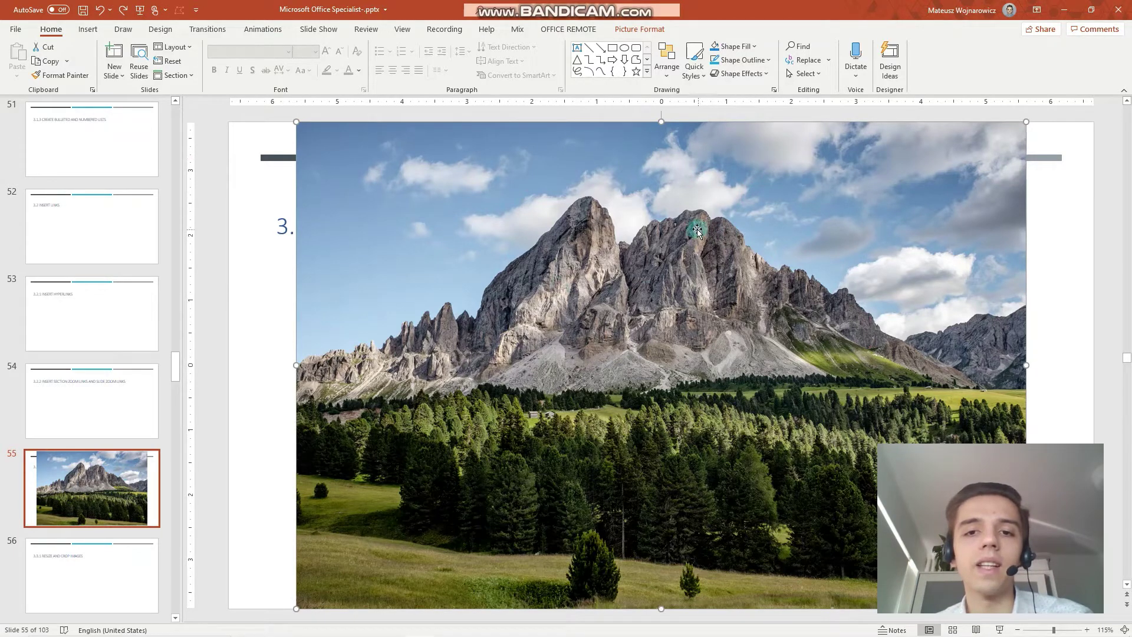
{"action": "left_click", "coordinate": [657, 30]}
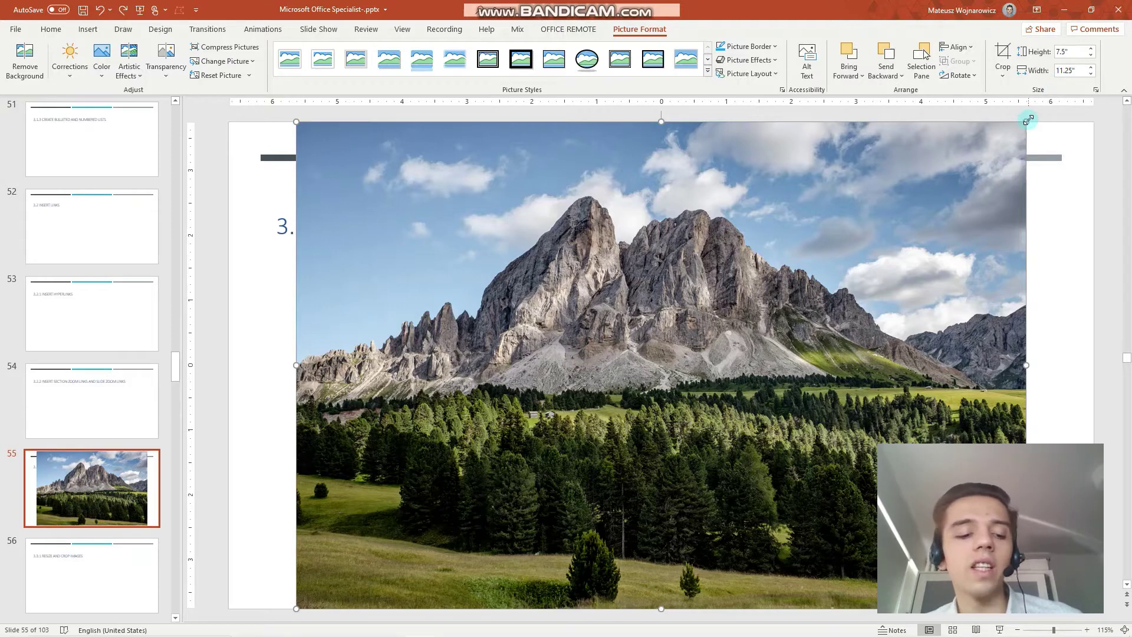
{"action": "left_click_drag", "start_coordinate": [1012, 132], "coordinate": [672, 358]}
{"action": "left_click_drag", "start_coordinate": [487, 394], "coordinate": [640, 321]}
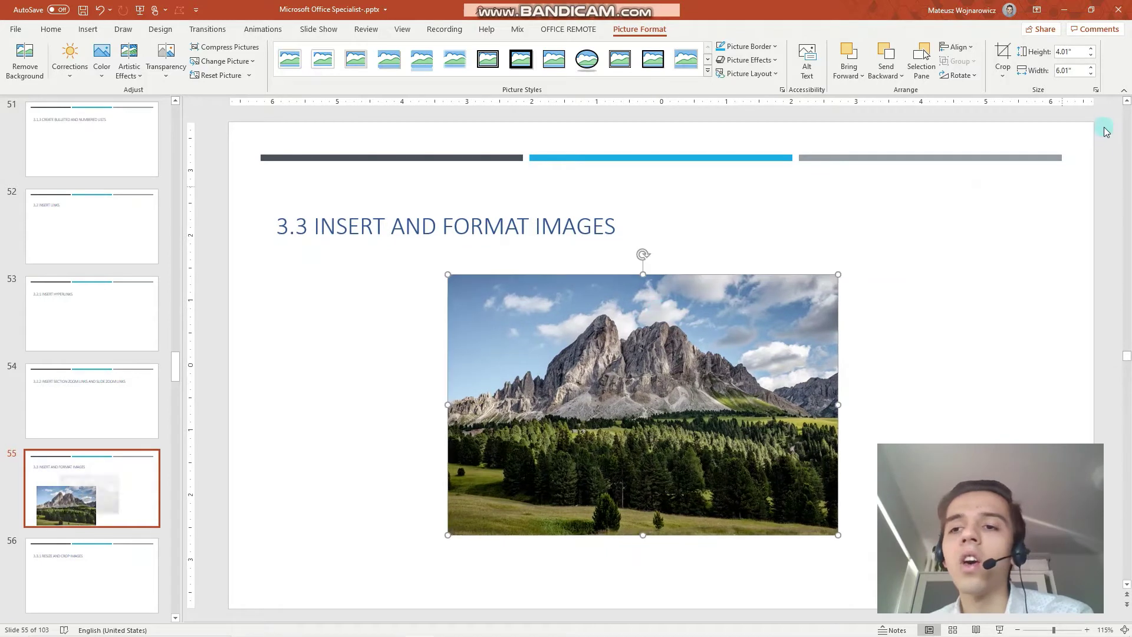
Step: Size the photo to 4 by 6 inches, nudge it left, and show its detailed size settings
{"action": "left_click", "coordinate": [1091, 49]}
{"action": "left_click", "coordinate": [1092, 49]}
{"action": "left_click", "coordinate": [1092, 49]}
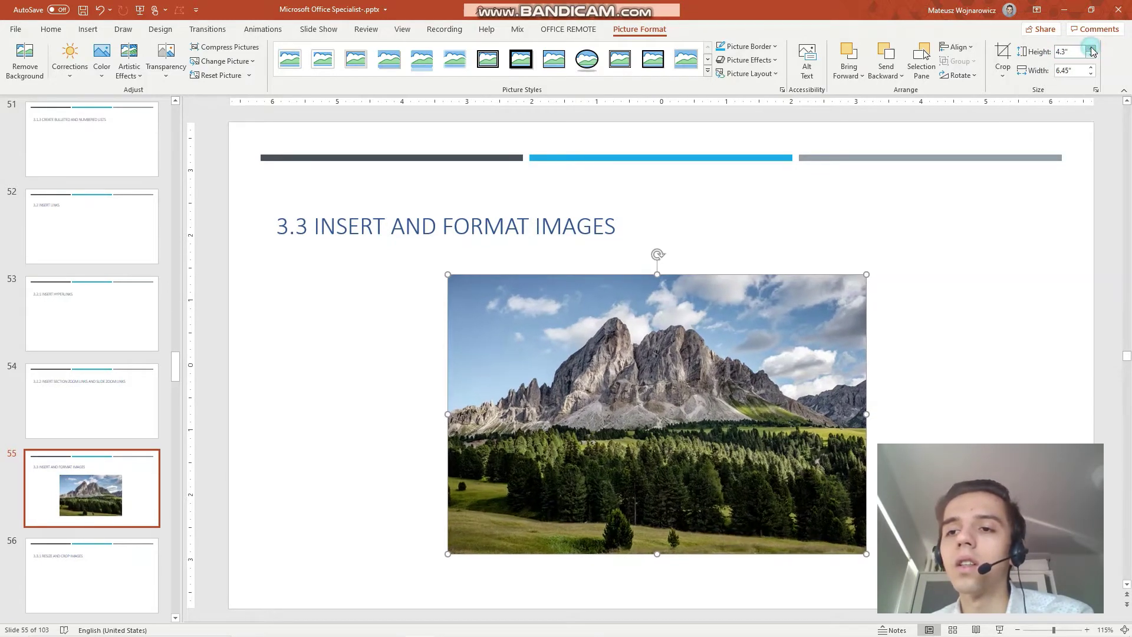
{"action": "left_click", "coordinate": [1092, 50]}
{"action": "left_click", "coordinate": [1092, 55]}
{"action": "left_click", "coordinate": [1092, 56]}
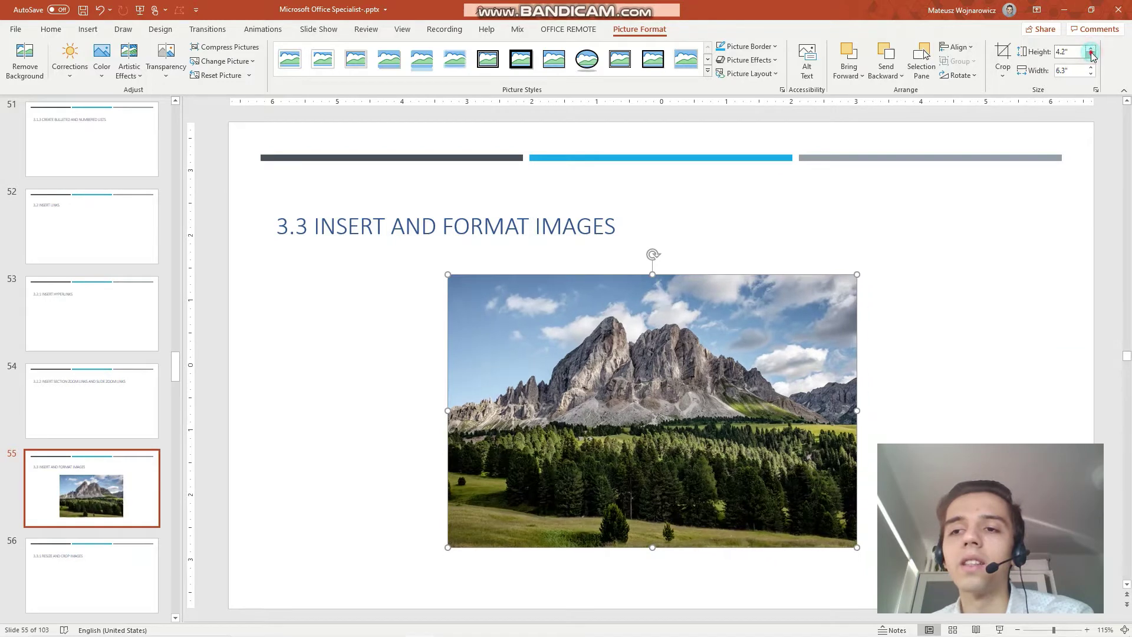
{"action": "left_click", "coordinate": [1092, 56]}
{"action": "left_click", "coordinate": [1092, 55]}
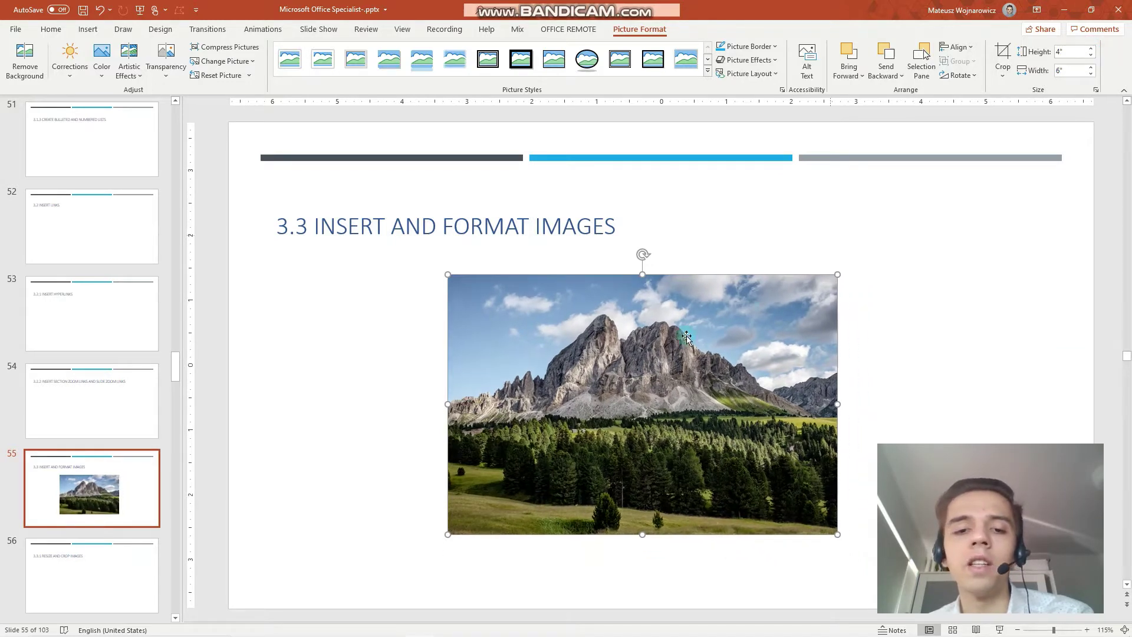
{"action": "left_click_drag", "start_coordinate": [532, 422], "coordinate": [496, 425]}
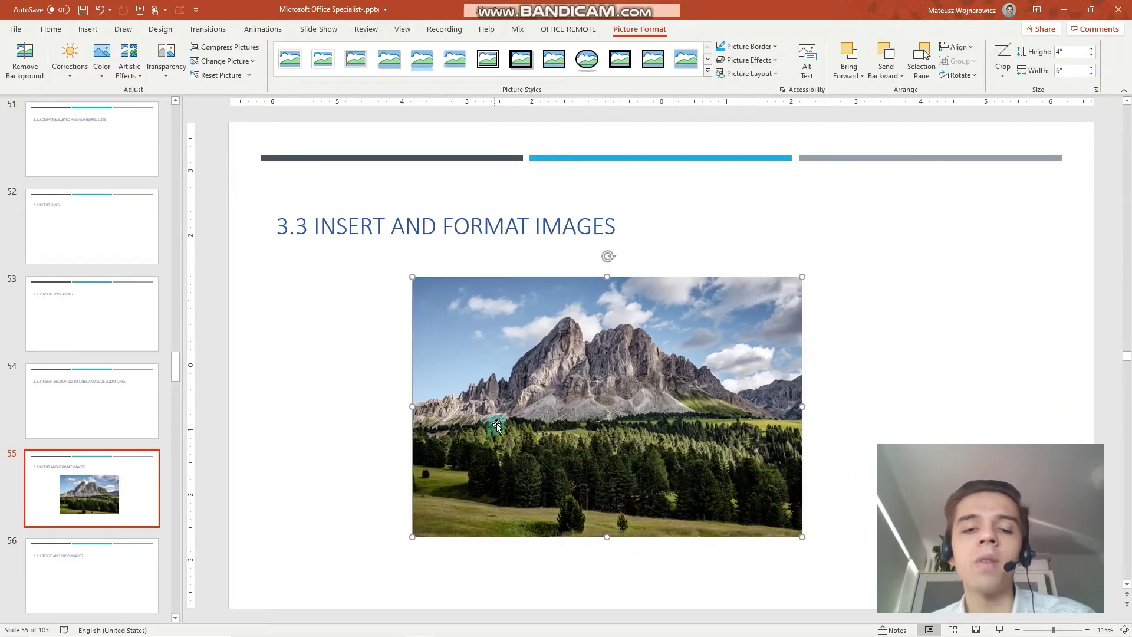
{"action": "left_click", "coordinate": [1096, 90]}
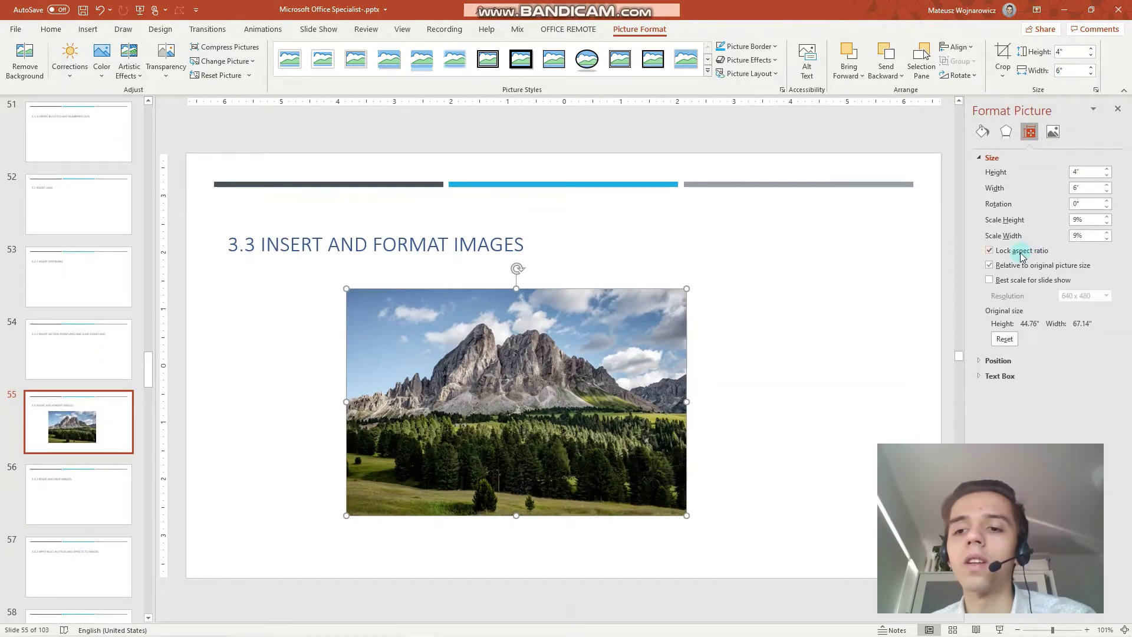
Step: Unlock the aspect ratio and stretch the photo taller with the height spinner
{"action": "left_click", "coordinate": [1116, 109]}
{"action": "left_click", "coordinate": [1095, 90]}
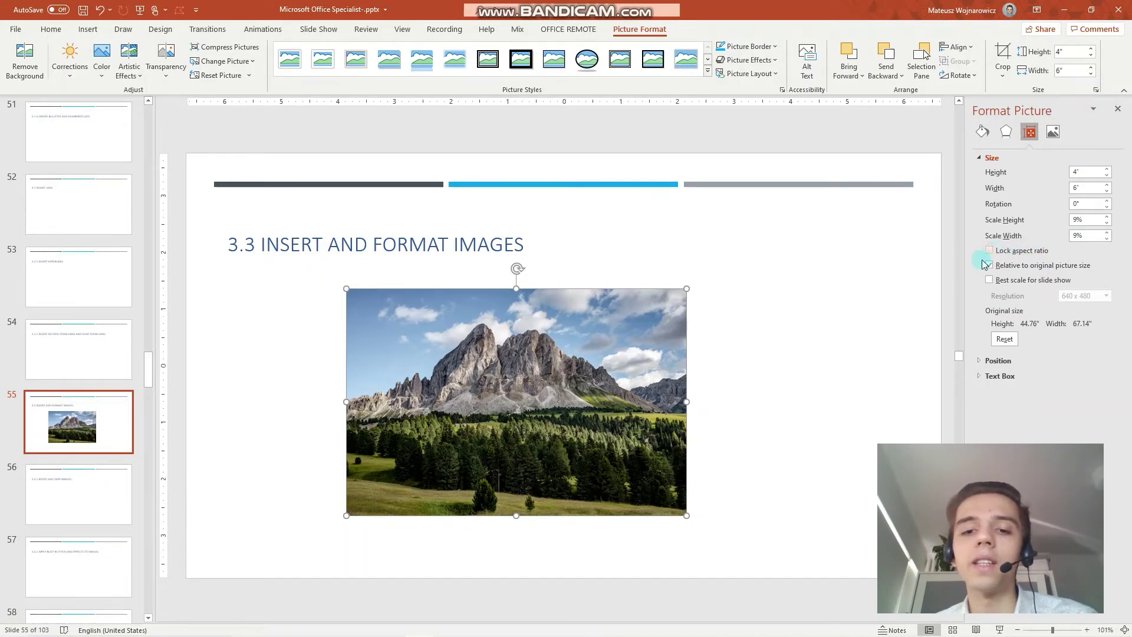
{"action": "left_click", "coordinate": [1094, 50]}
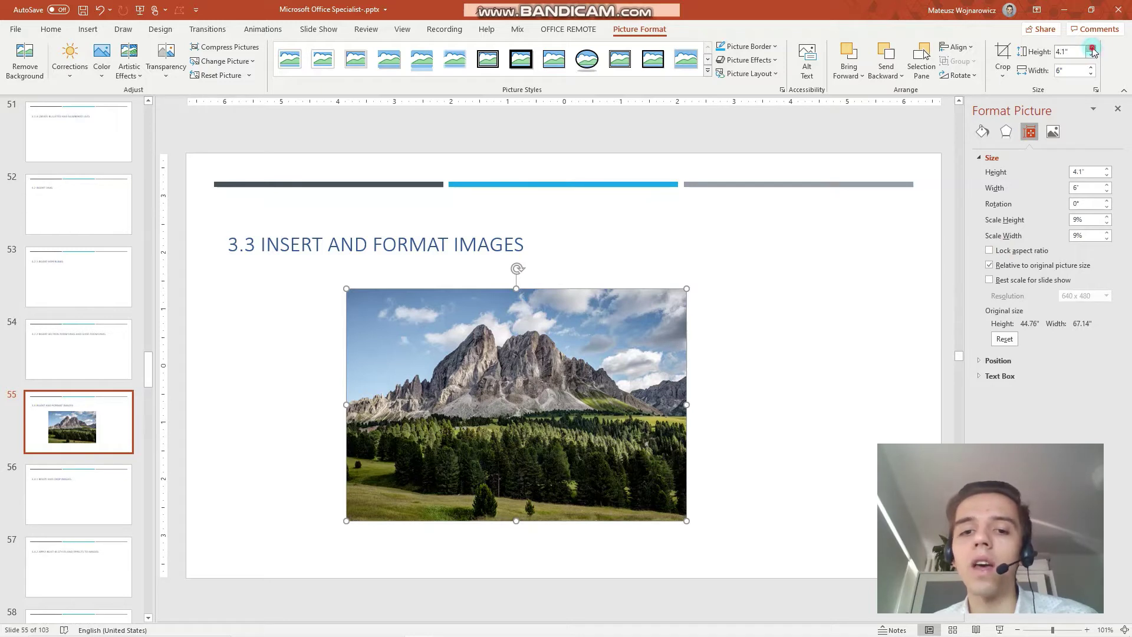
{"action": "left_click", "coordinate": [1094, 50]}
{"action": "left_click", "coordinate": [1094, 50]}
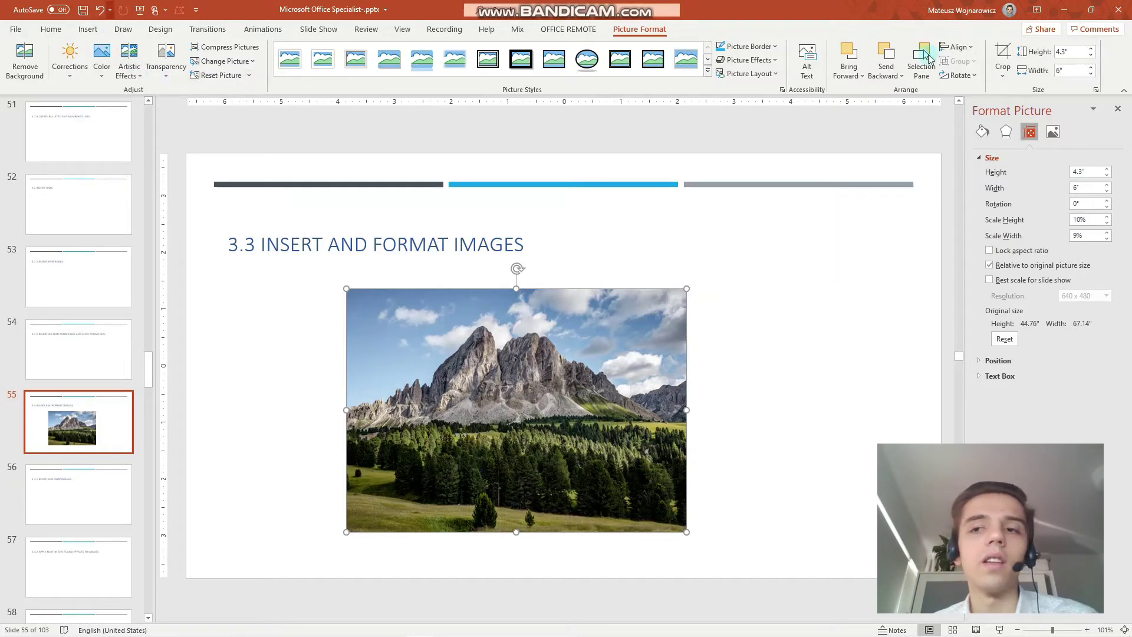
{"action": "left_click", "coordinate": [1094, 50]}
{"action": "left_click", "coordinate": [1094, 49]}
{"action": "left_click", "coordinate": [1094, 50]}
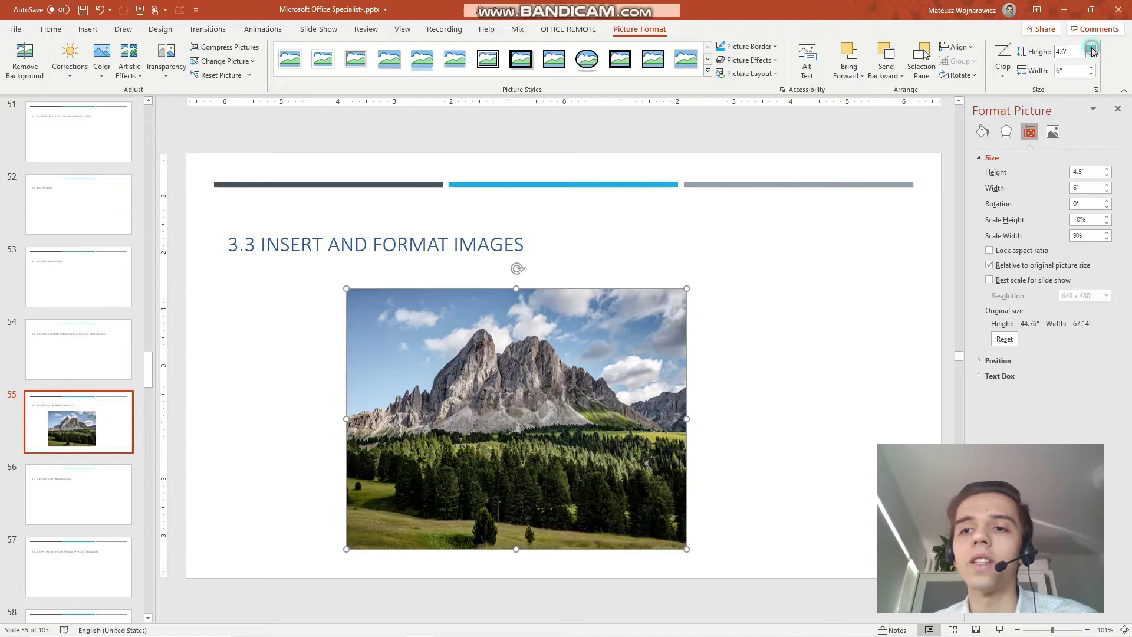
{"action": "left_click", "coordinate": [1094, 49]}
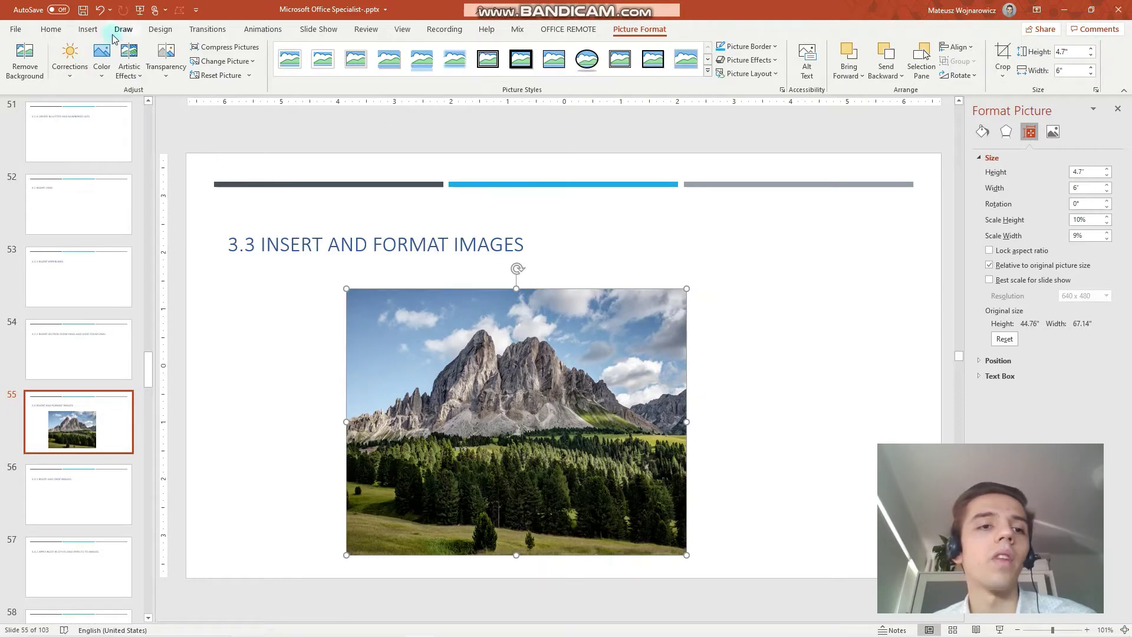
Step: Undo the height increases to restore locked proportions and close the size settings
{"action": "left_click", "coordinate": [101, 12]}
{"action": "left_click", "coordinate": [101, 11]}
{"action": "left_click", "coordinate": [101, 12]}
{"action": "left_click", "coordinate": [100, 12]}
{"action": "left_click", "coordinate": [101, 12]}
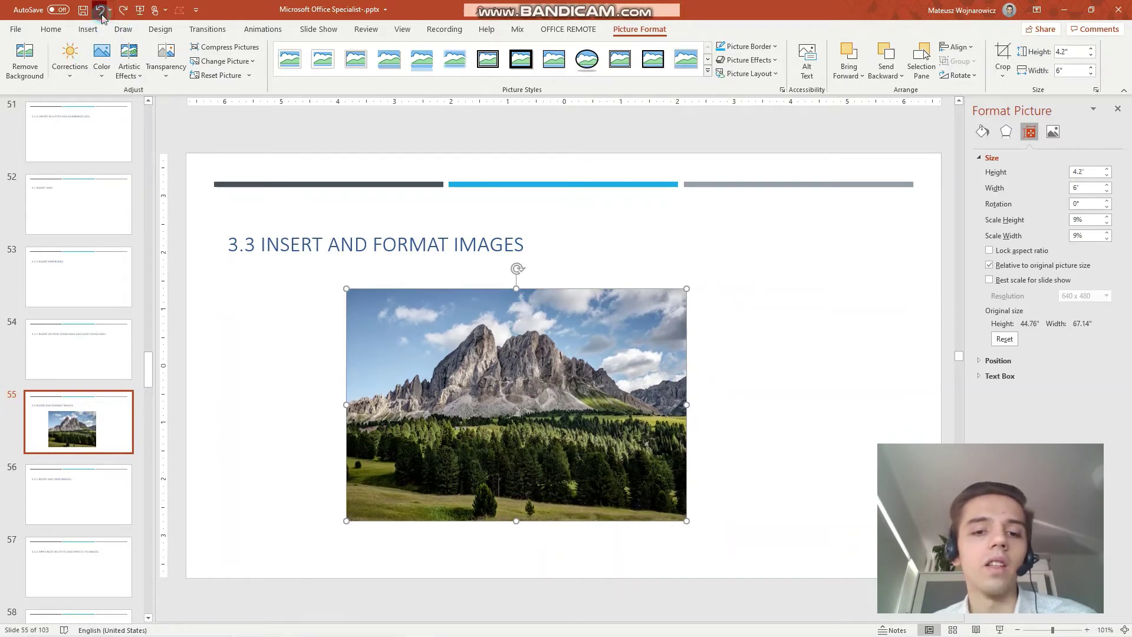
{"action": "left_click", "coordinate": [101, 12]}
{"action": "left_click", "coordinate": [101, 12]}
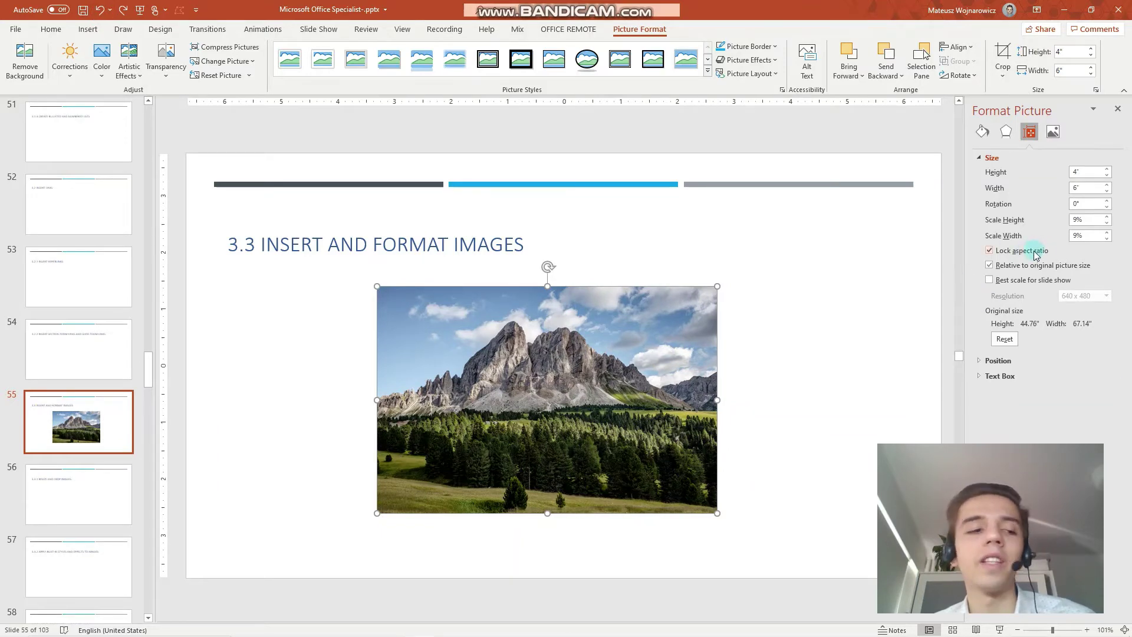
{"action": "key", "text": "ctrl+z"}
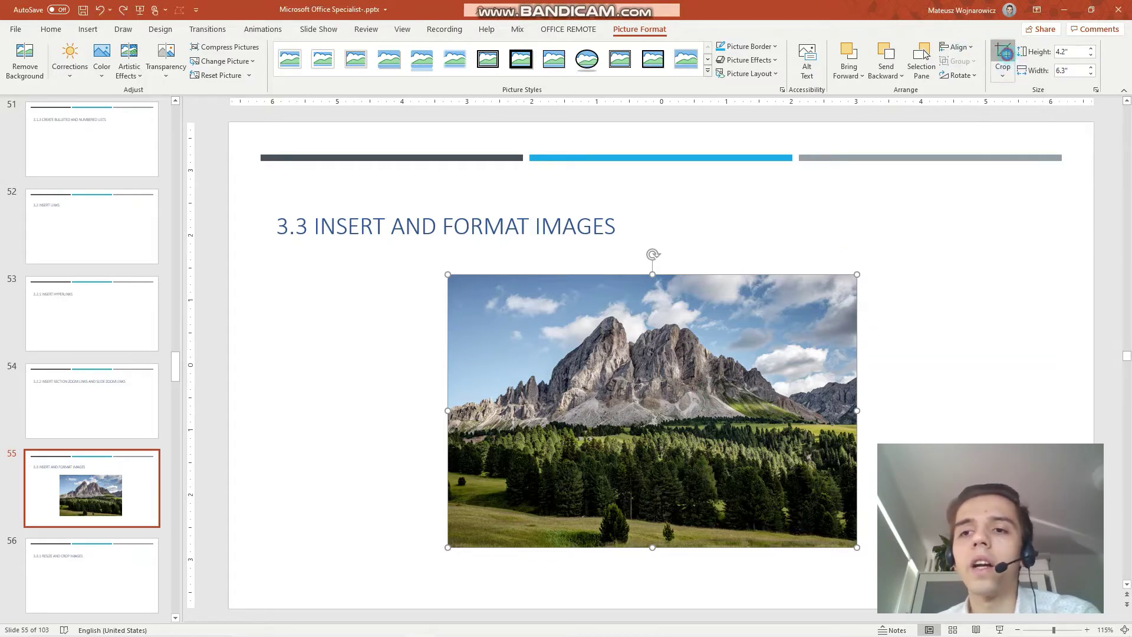
Step: Trim the photo's top-left and bottom-right crop handles inward, then widen them back to full extent
{"action": "left_click", "coordinate": [1006, 55]}
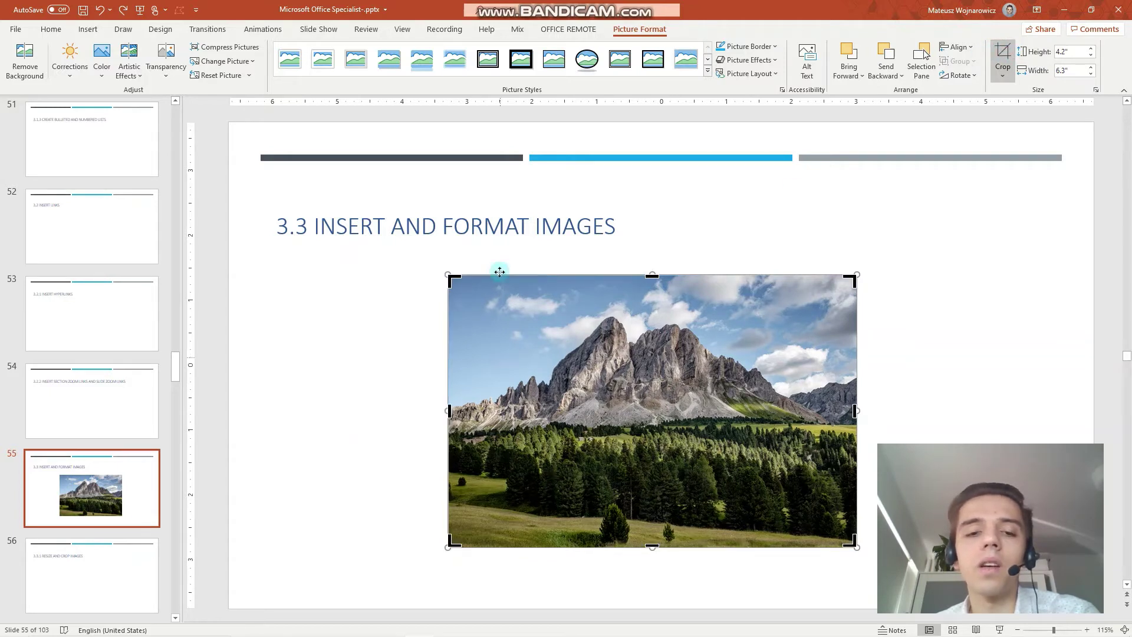
{"action": "left_click_drag", "start_coordinate": [451, 277], "coordinate": [484, 302]}
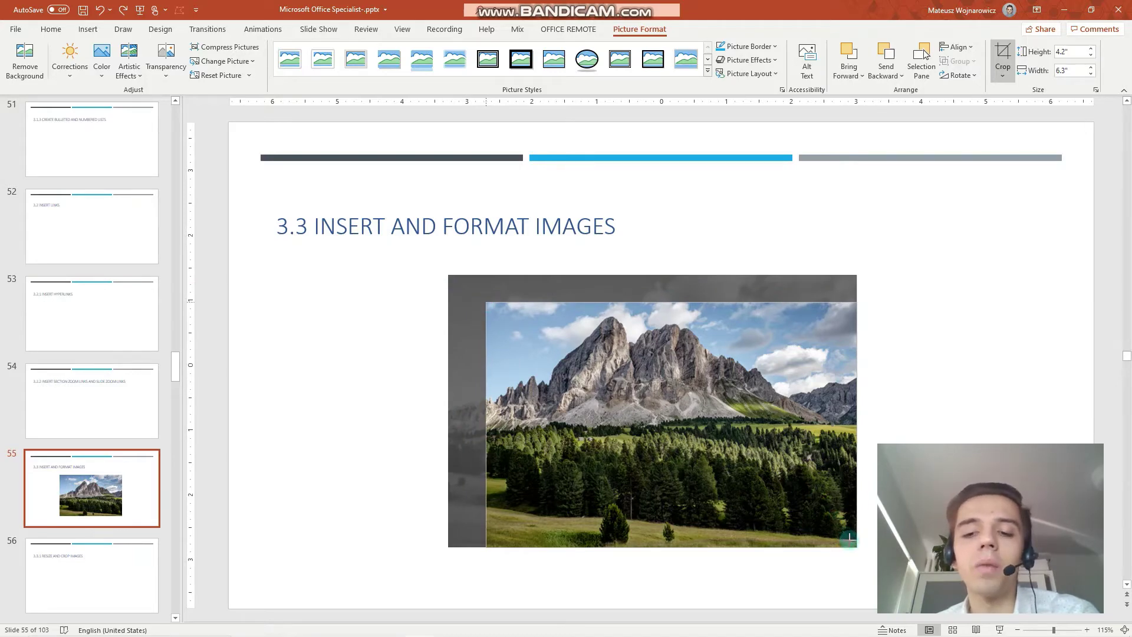
{"action": "left_click_drag", "start_coordinate": [850, 538], "coordinate": [810, 497]}
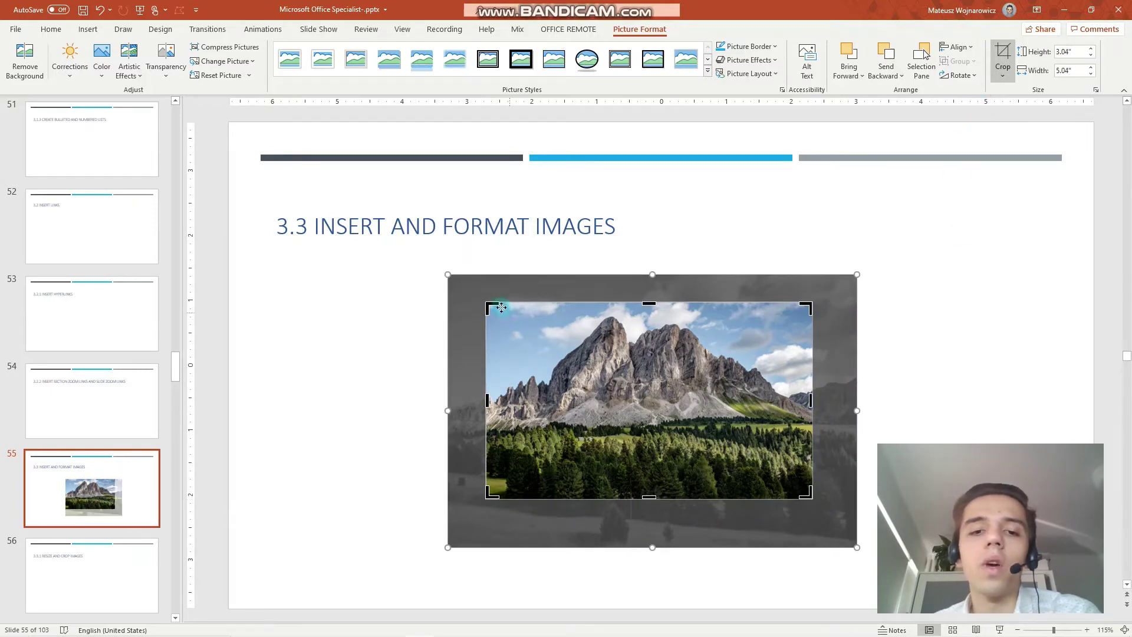
{"action": "left_click_drag", "start_coordinate": [489, 303], "coordinate": [448, 274]}
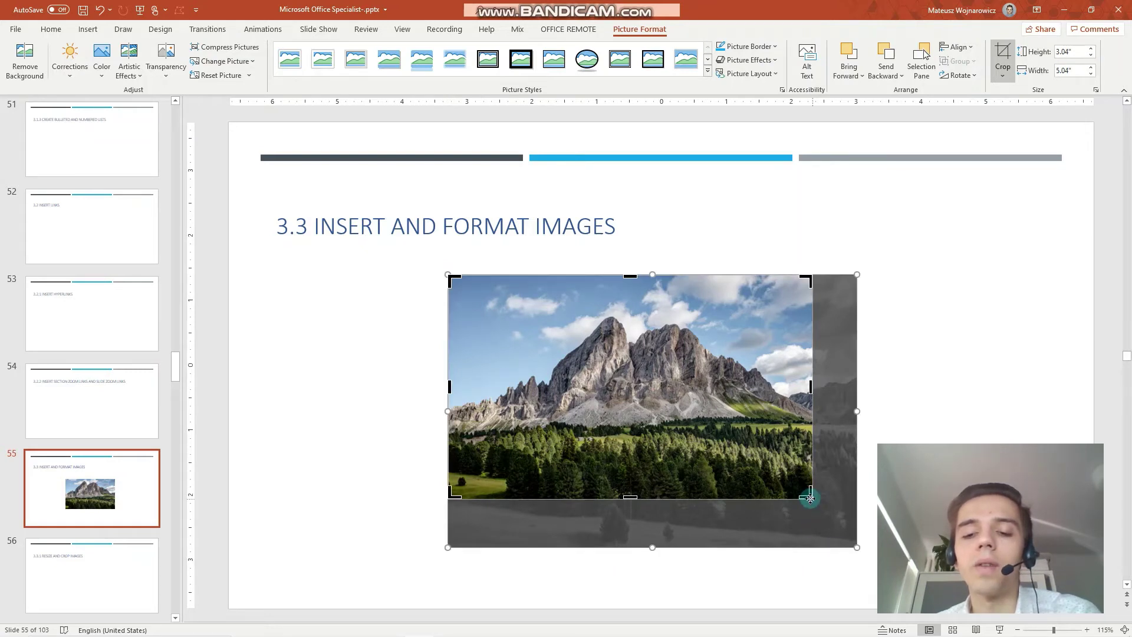
{"action": "left_click_drag", "start_coordinate": [813, 499], "coordinate": [856, 546]}
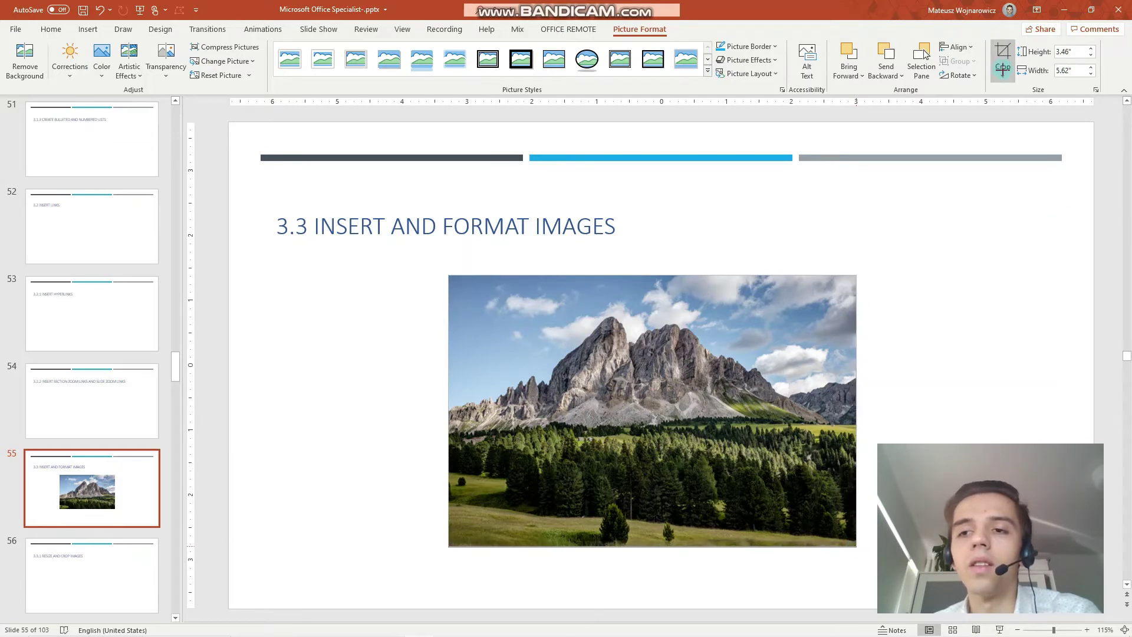
{"action": "left_click", "coordinate": [1003, 58]}
Step: Try cropping the photo to a Hexagon shape, then undo it
{"action": "left_click", "coordinate": [1003, 76]}
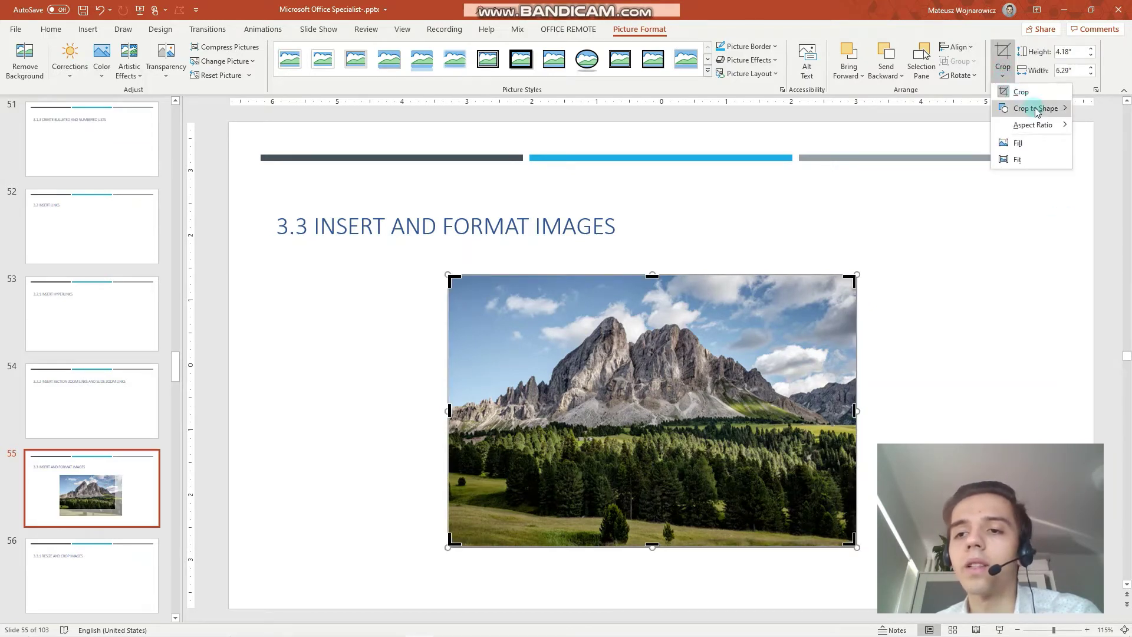
{"action": "mouse_move", "coordinate": [1038, 110]}
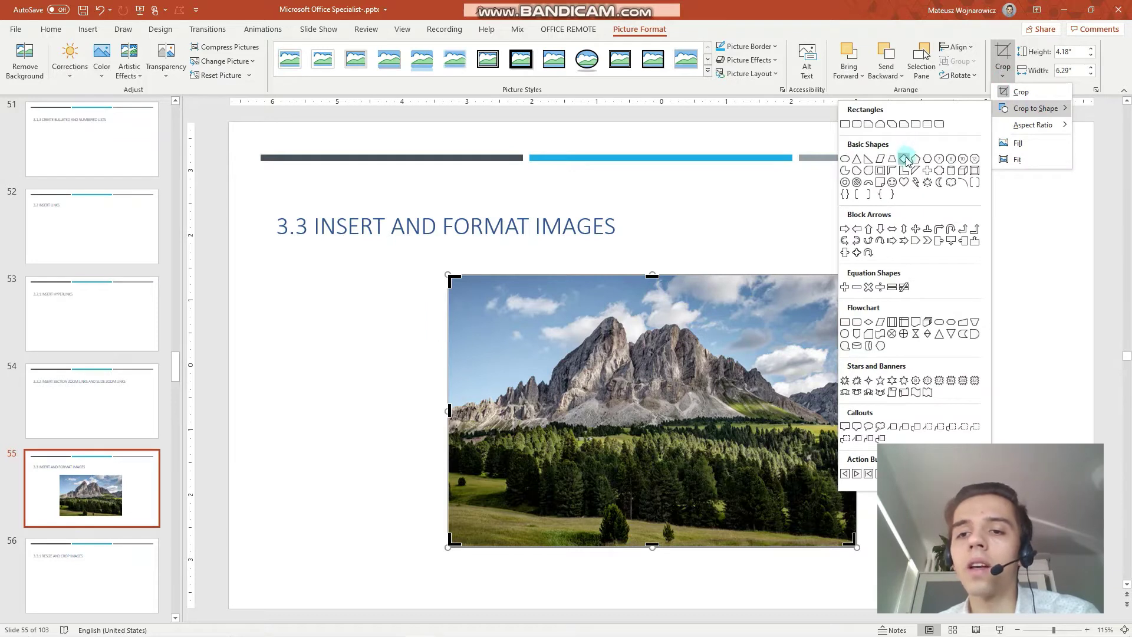
{"action": "left_click", "coordinate": [930, 164]}
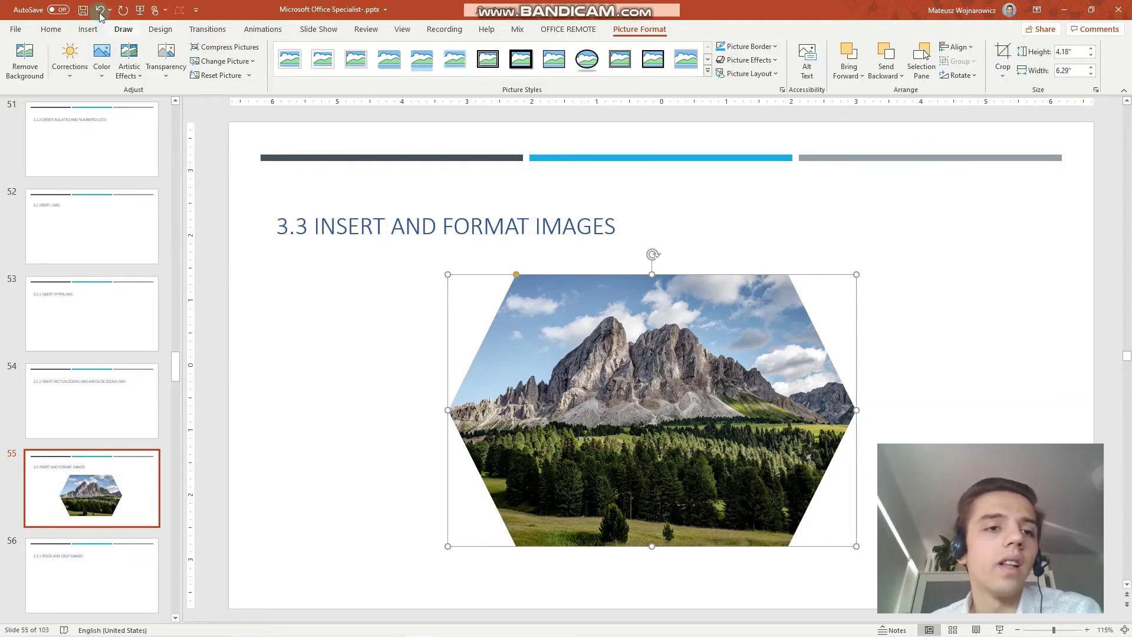
{"action": "key", "text": "ctrl+z"}
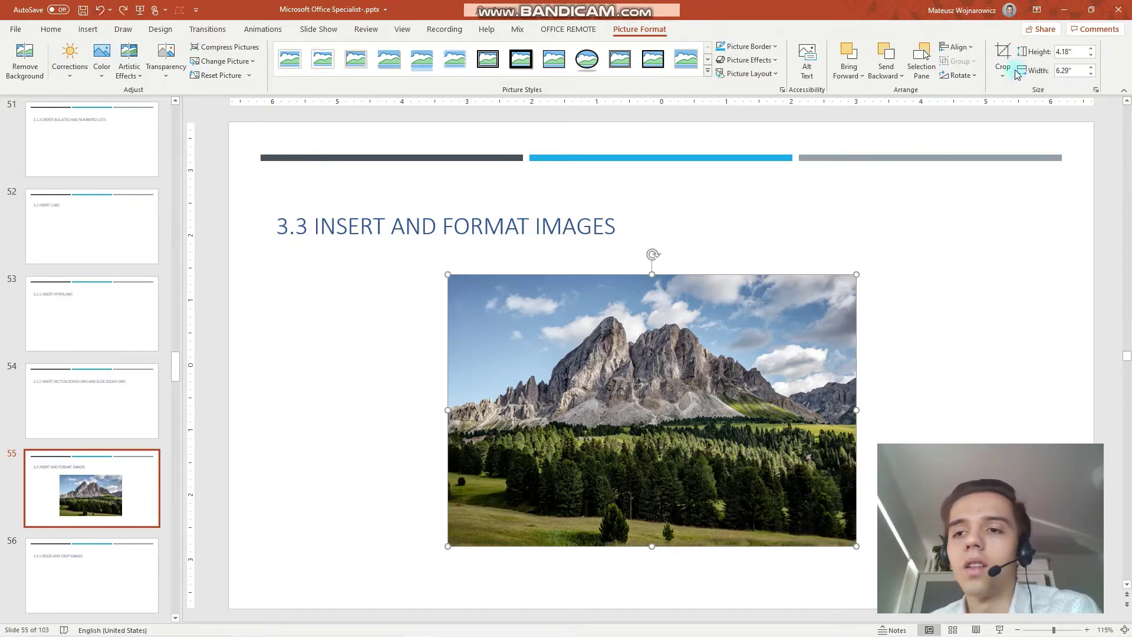
Step: Crop the photo to a 4:3 aspect ratio and apply the crop
{"action": "left_click", "coordinate": [1003, 71]}
{"action": "mouse_move", "coordinate": [1032, 125]}
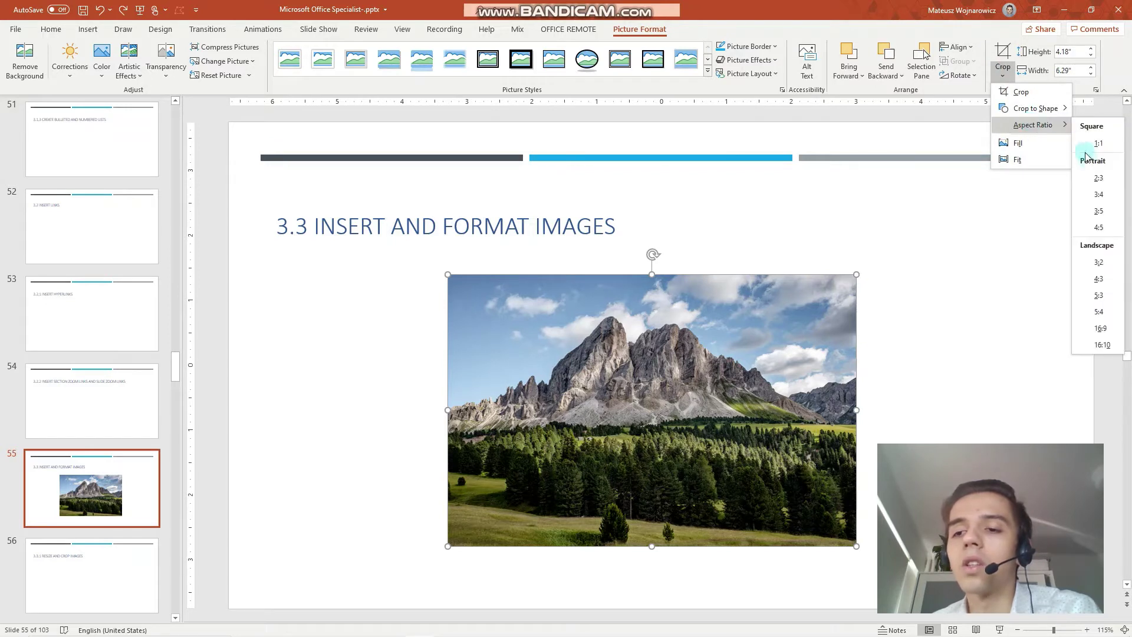
{"action": "left_click", "coordinate": [1104, 282]}
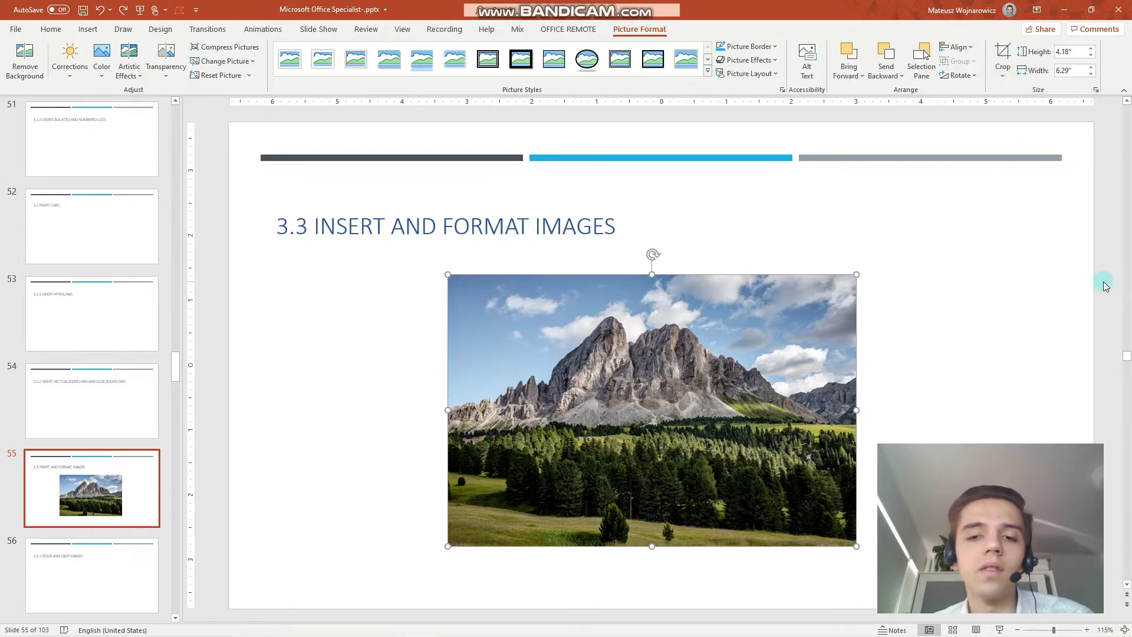
{"action": "left_click", "coordinate": [1008, 57]}
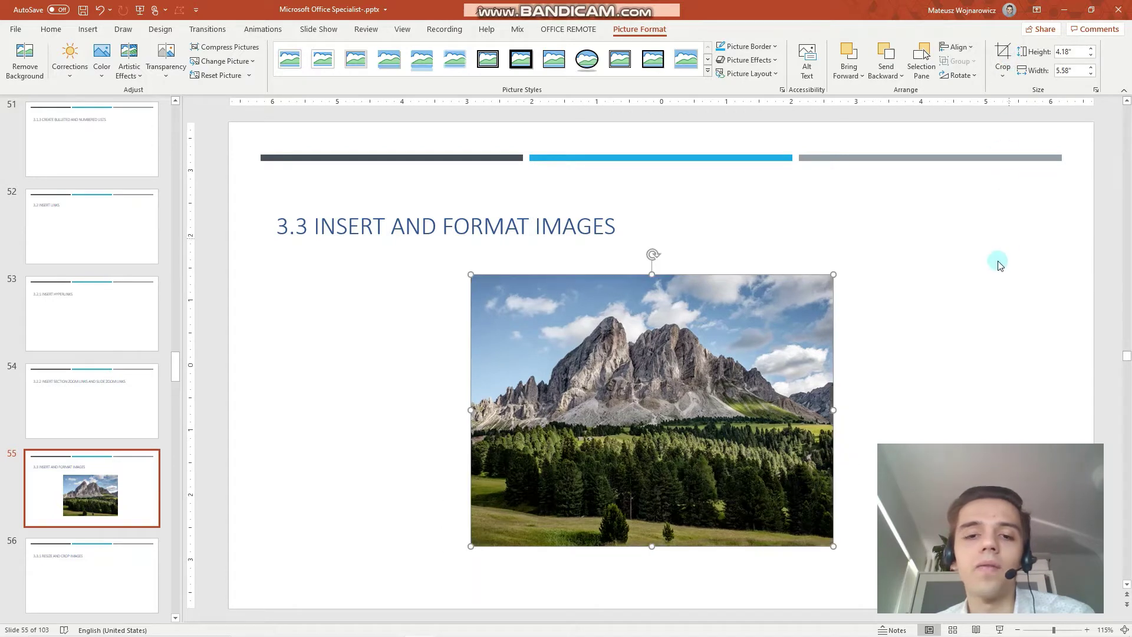
Step: Undo the 4:3 crop, then browse the Corrections, Color and Artistic Effects galleries without applying anything
{"action": "left_click", "coordinate": [100, 13]}
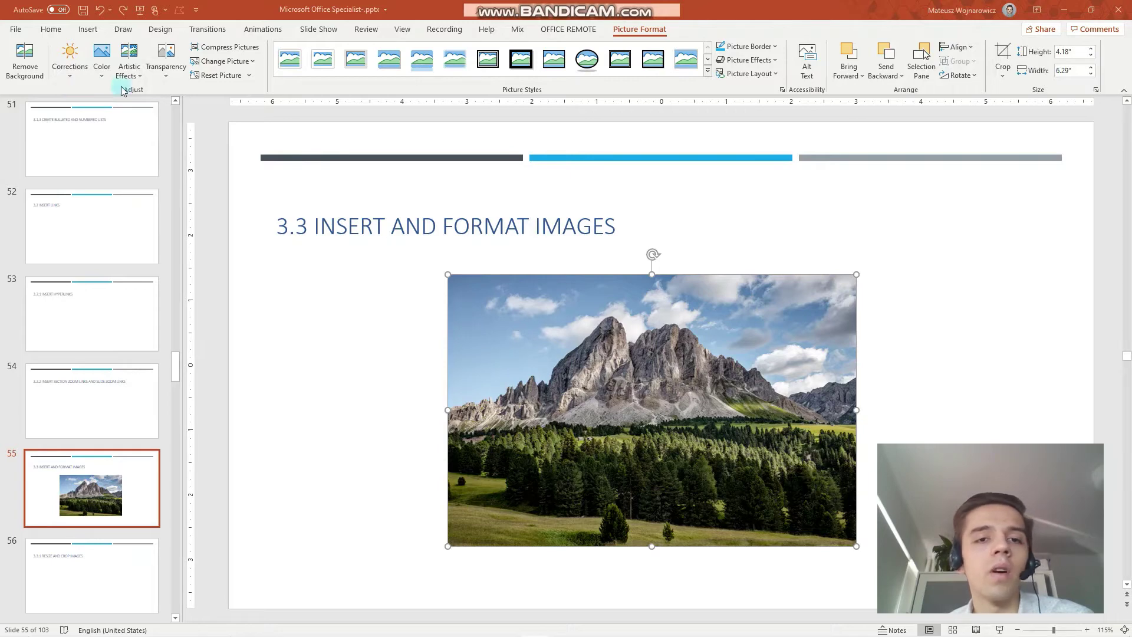
{"action": "left_click", "coordinate": [71, 69]}
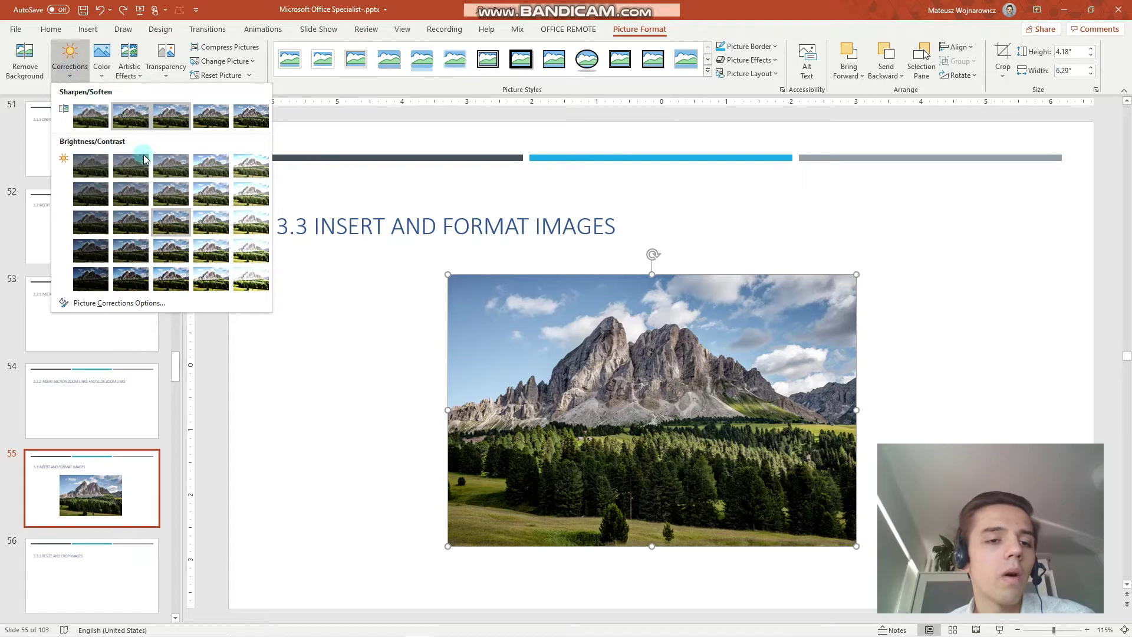
{"action": "left_click", "coordinate": [250, 222]}
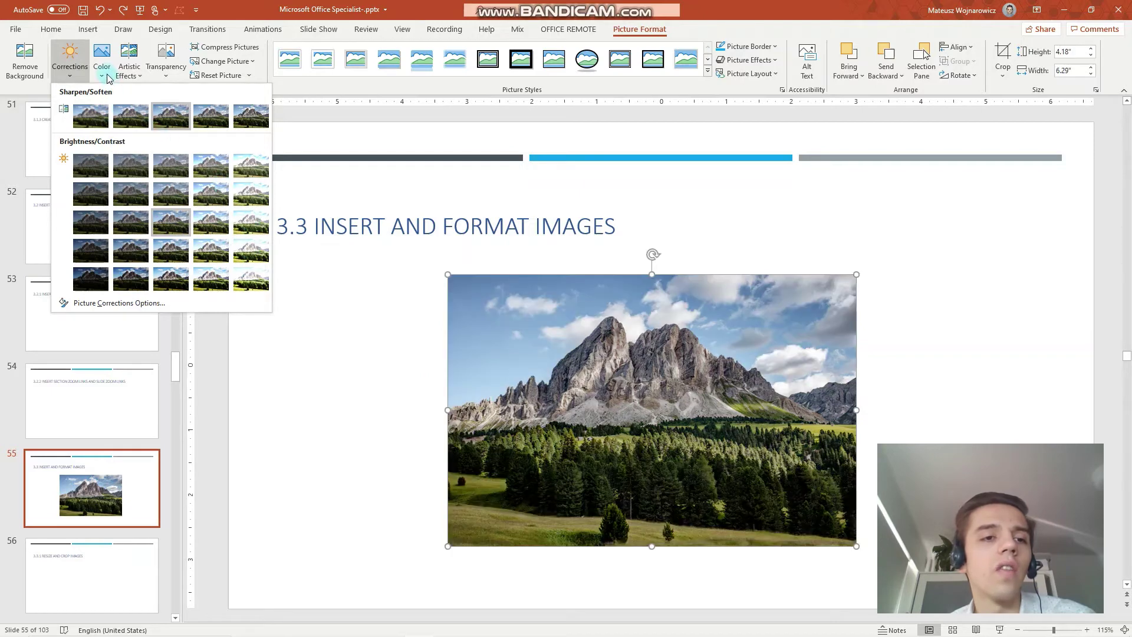
{"action": "left_click", "coordinate": [106, 75]}
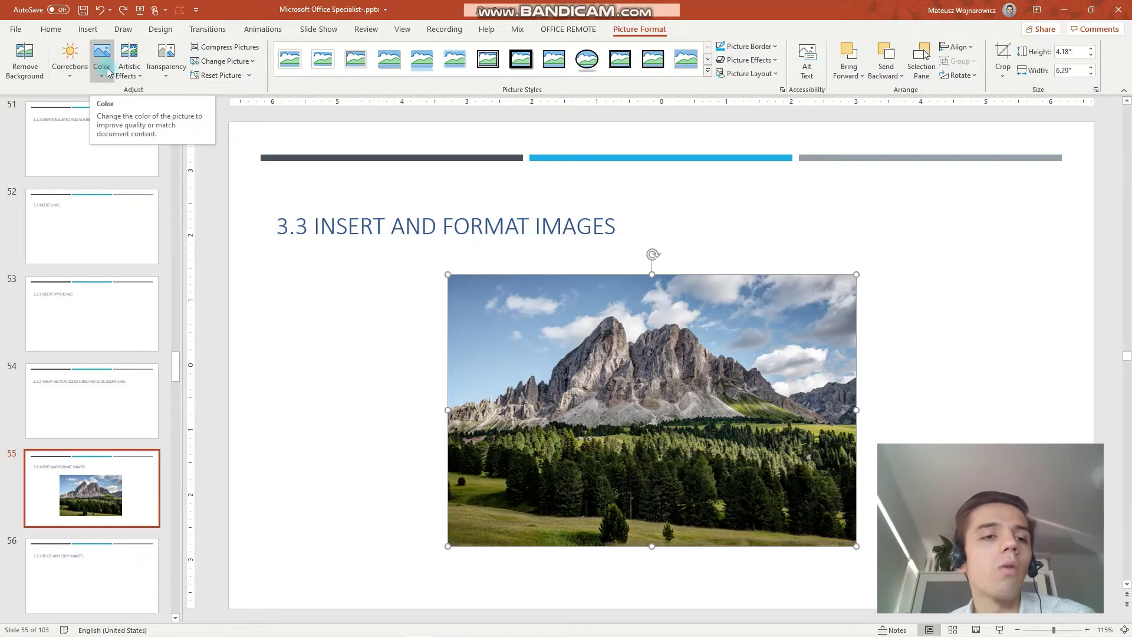
{"action": "left_click", "coordinate": [108, 72]}
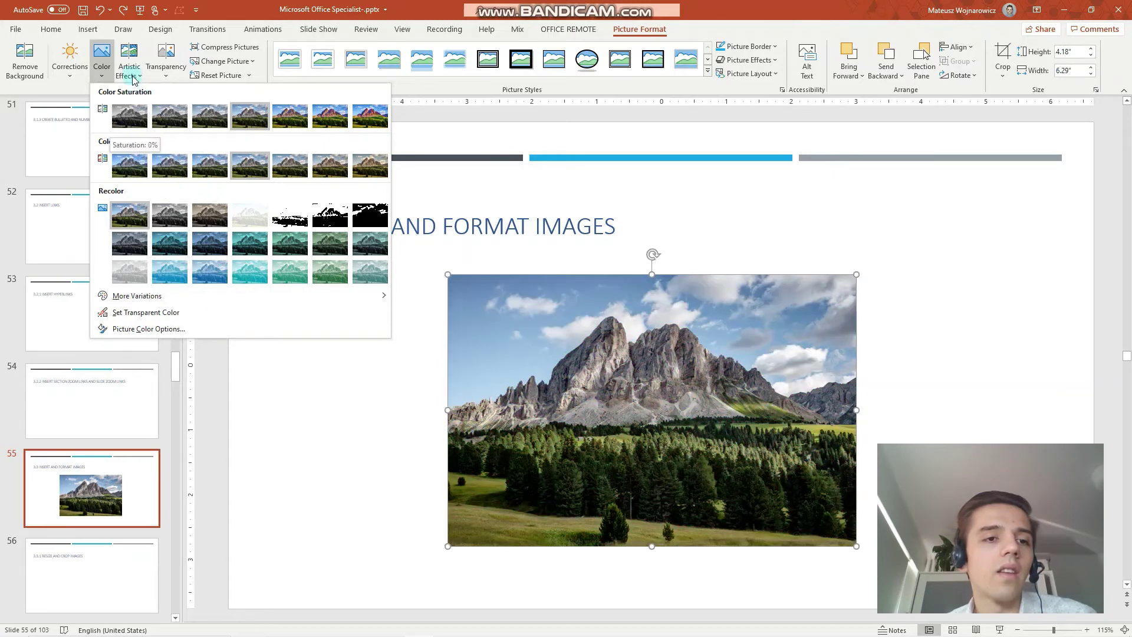
{"action": "left_click", "coordinate": [131, 74]}
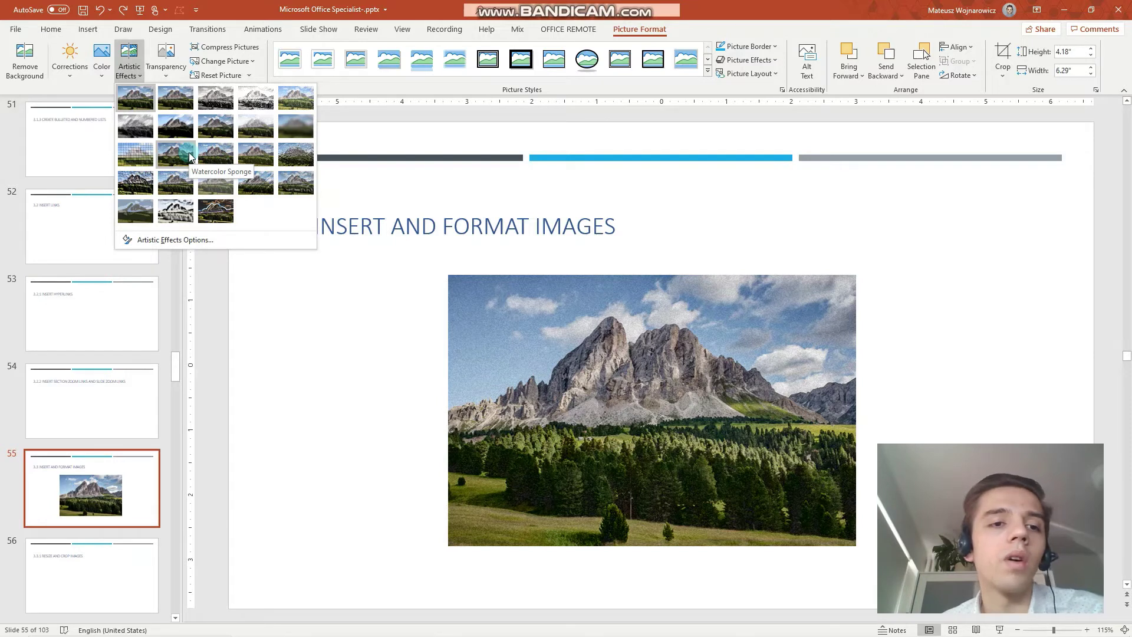
{"action": "left_click", "coordinate": [361, 104]}
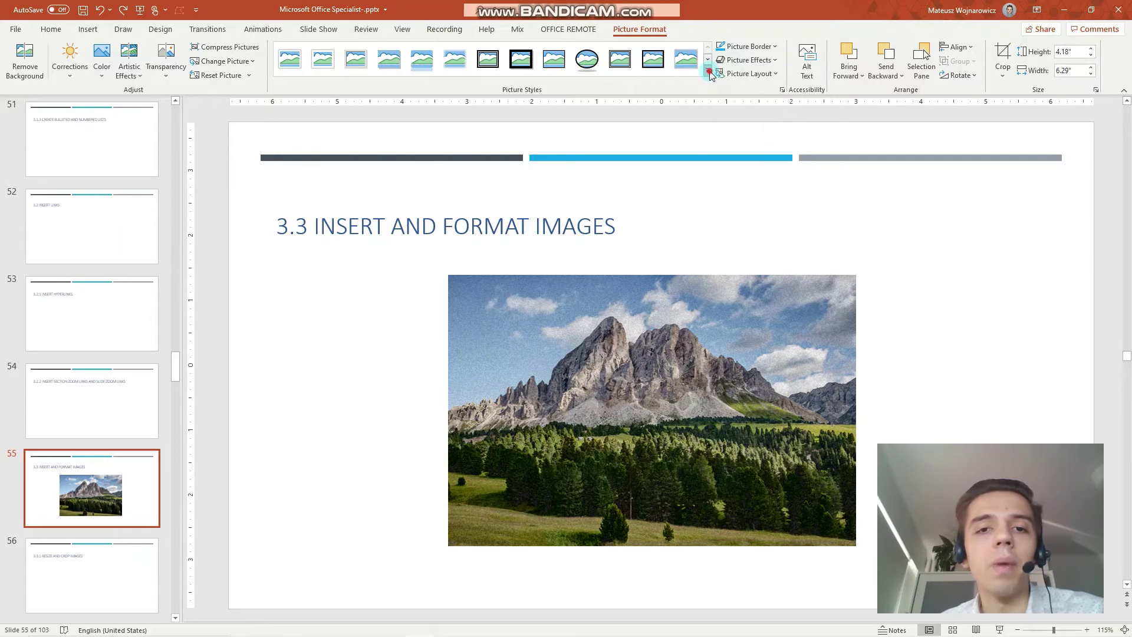
{"action": "left_click", "coordinate": [708, 72]}
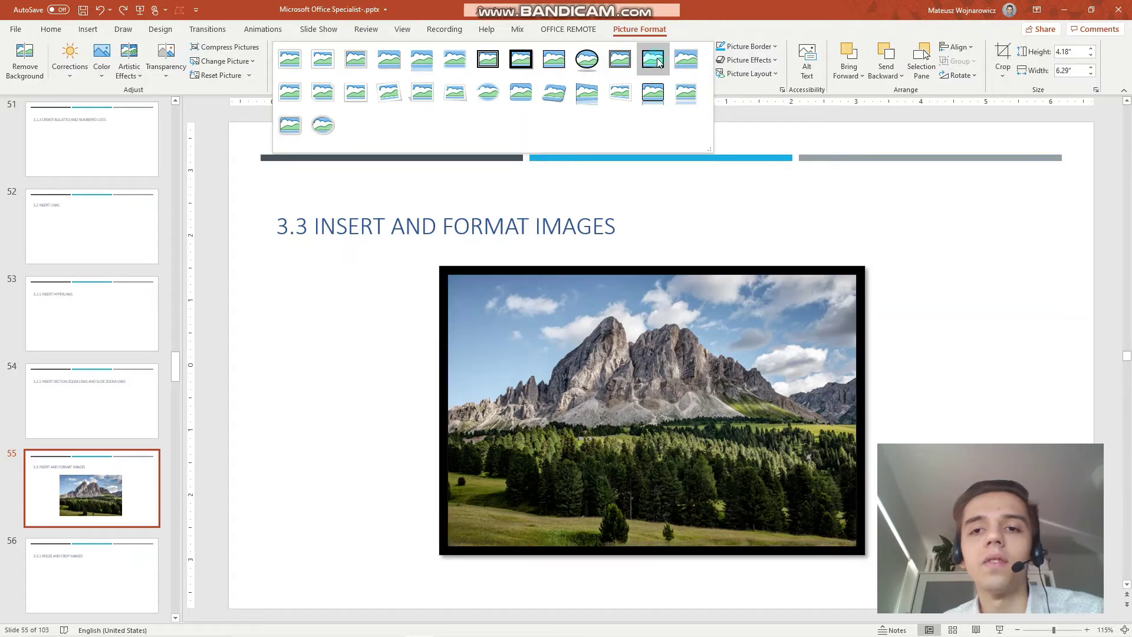
{"action": "left_click", "coordinate": [776, 47]}
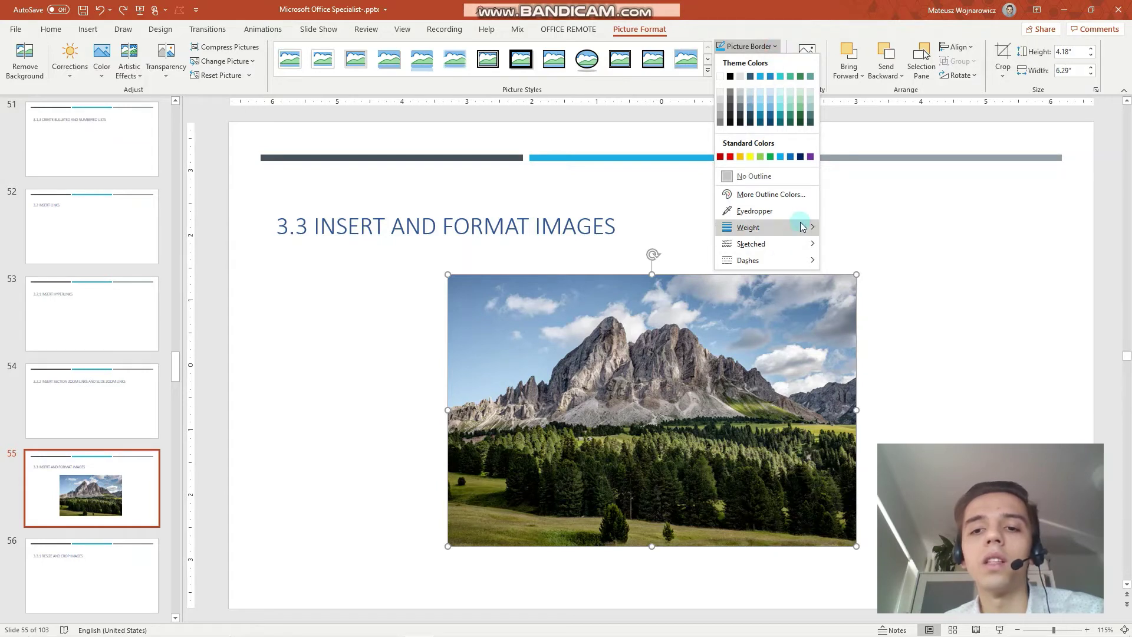
{"action": "mouse_move", "coordinate": [802, 227]}
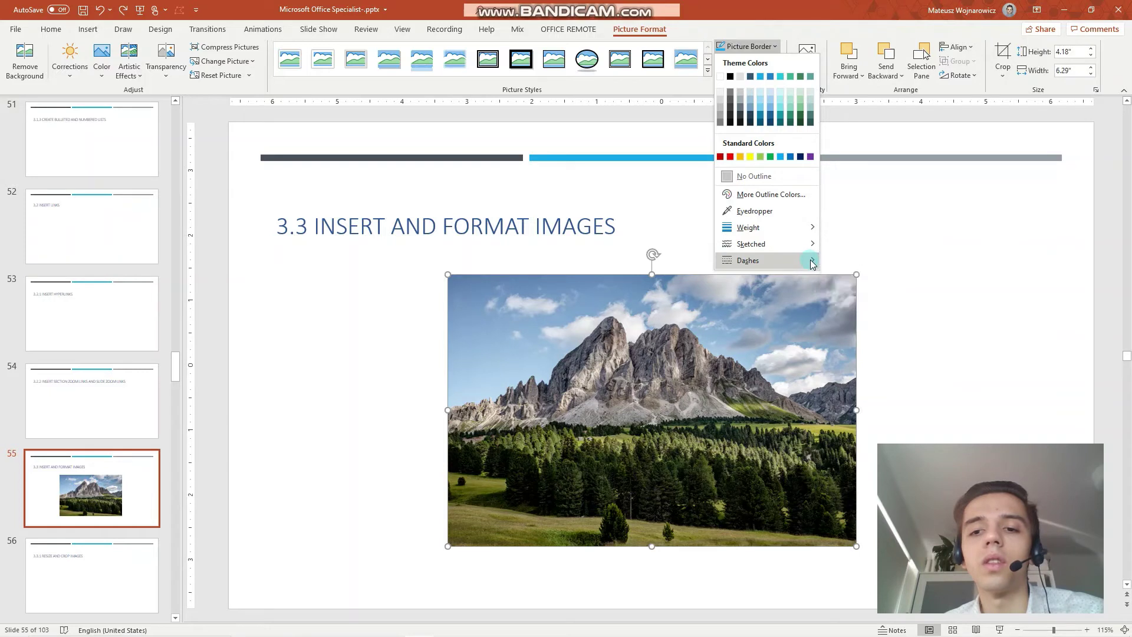
{"action": "mouse_move", "coordinate": [805, 260]}
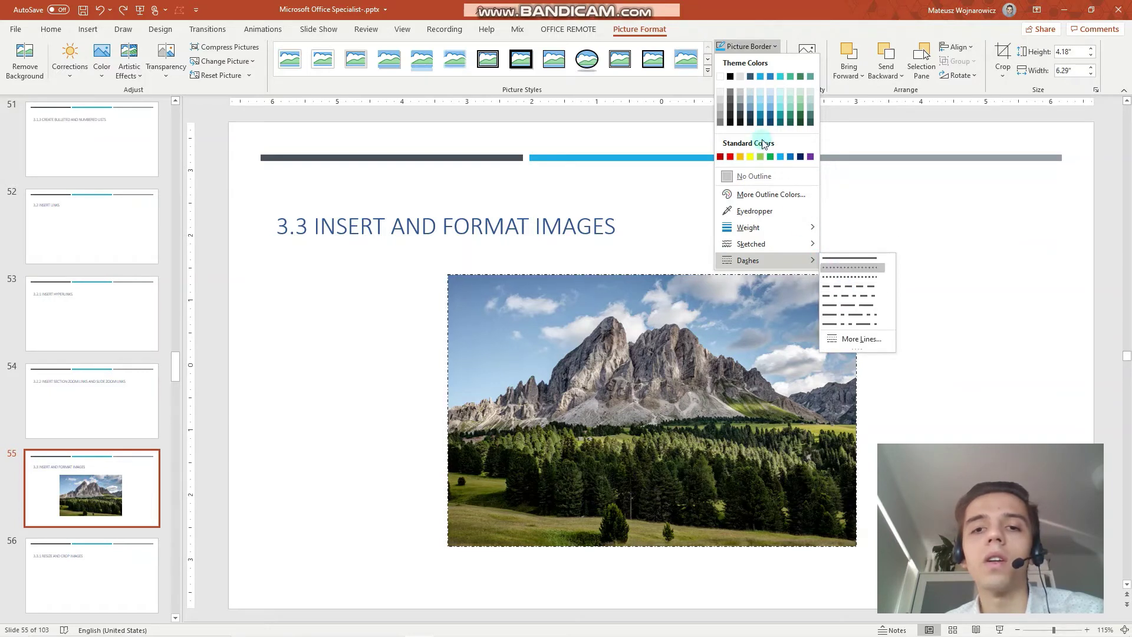
{"action": "left_click", "coordinate": [748, 51]}
{"action": "left_click", "coordinate": [757, 60]}
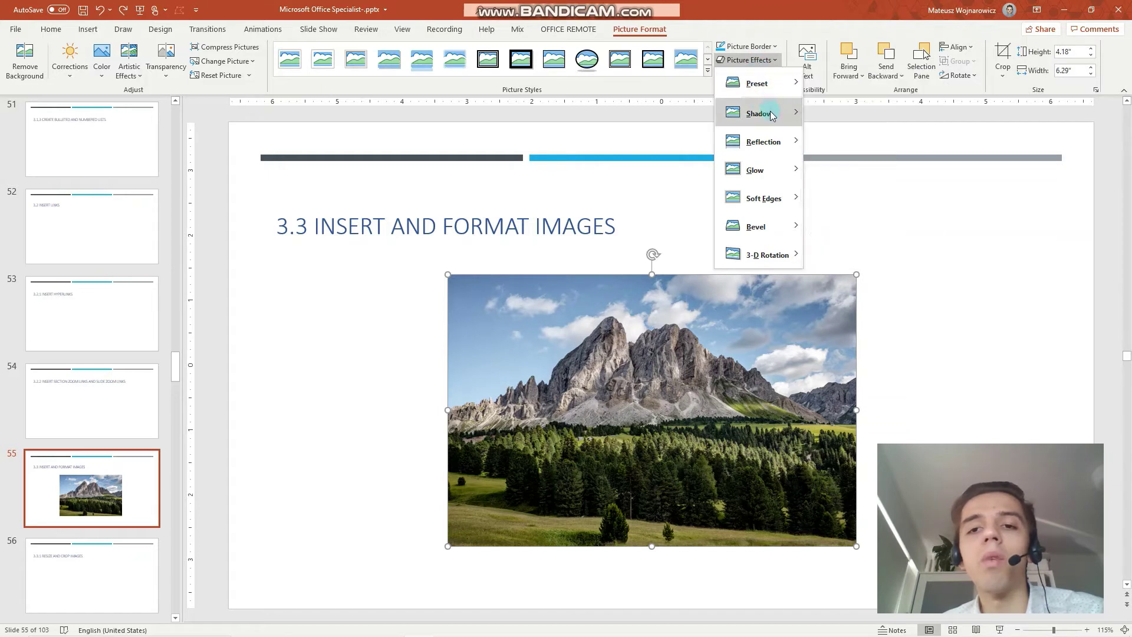
{"action": "mouse_move", "coordinate": [770, 115]}
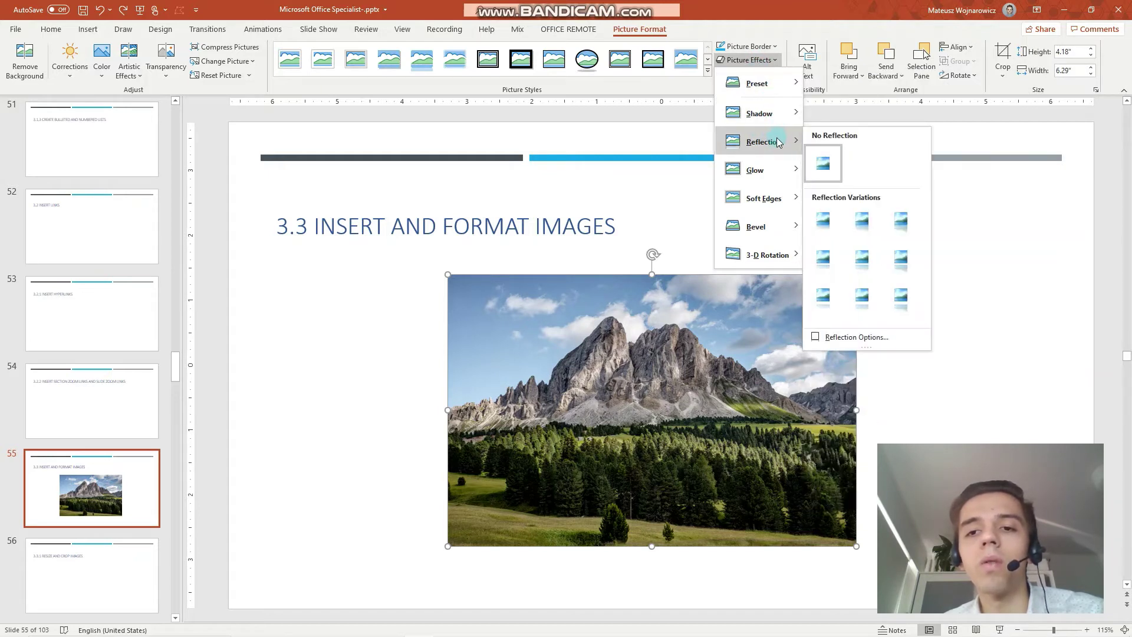
{"action": "mouse_move", "coordinate": [777, 183]}
{"action": "mouse_move", "coordinate": [775, 204]}
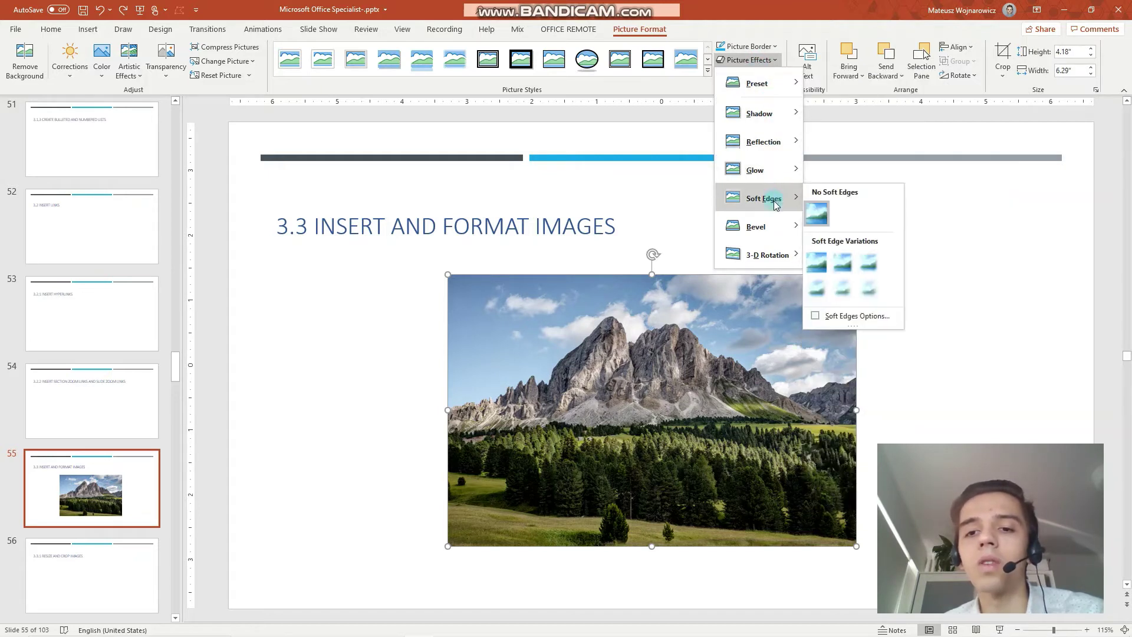
{"action": "left_click", "coordinate": [846, 317]}
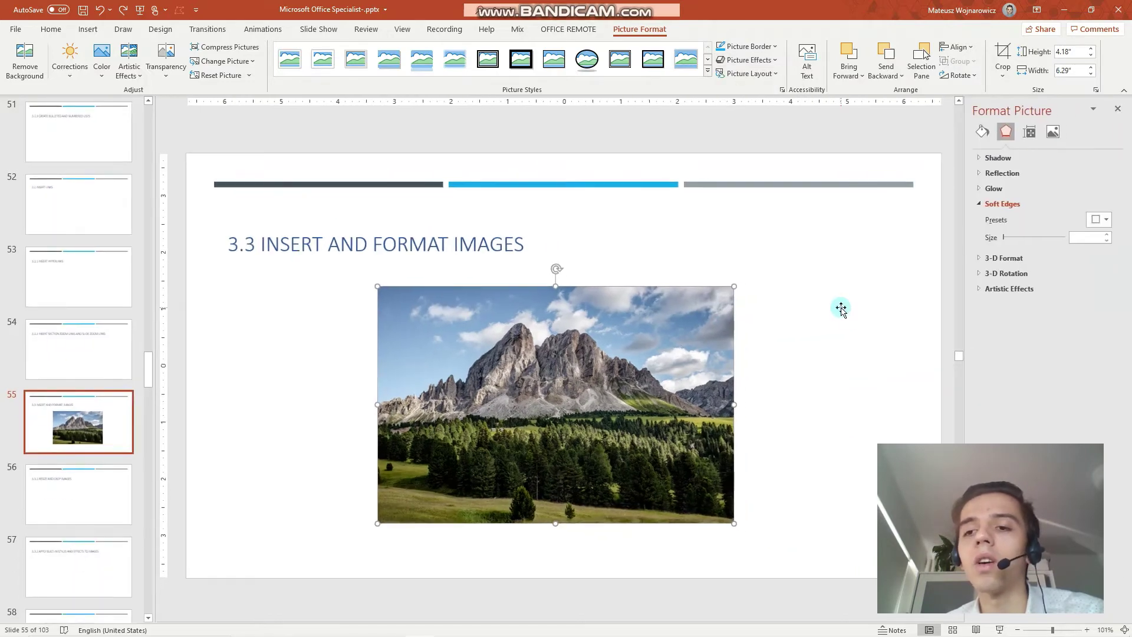
{"action": "left_click", "coordinate": [1119, 110]}
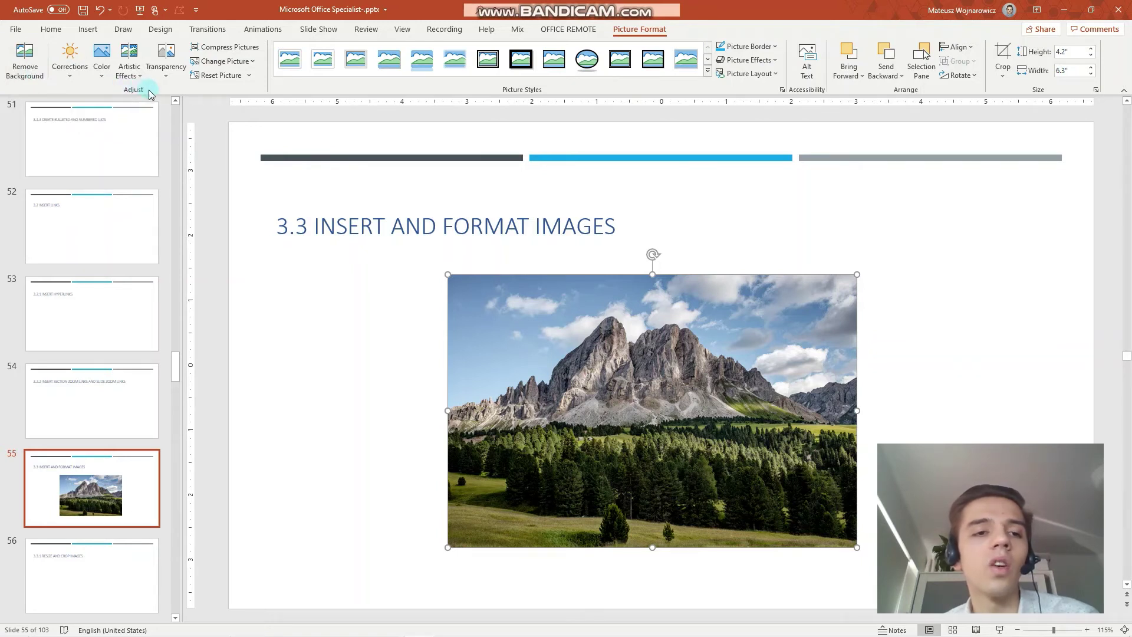
Step: Start Remove Background and mark the left edge, right-side forest and bottom grass to keep
{"action": "left_click", "coordinate": [38, 59]}
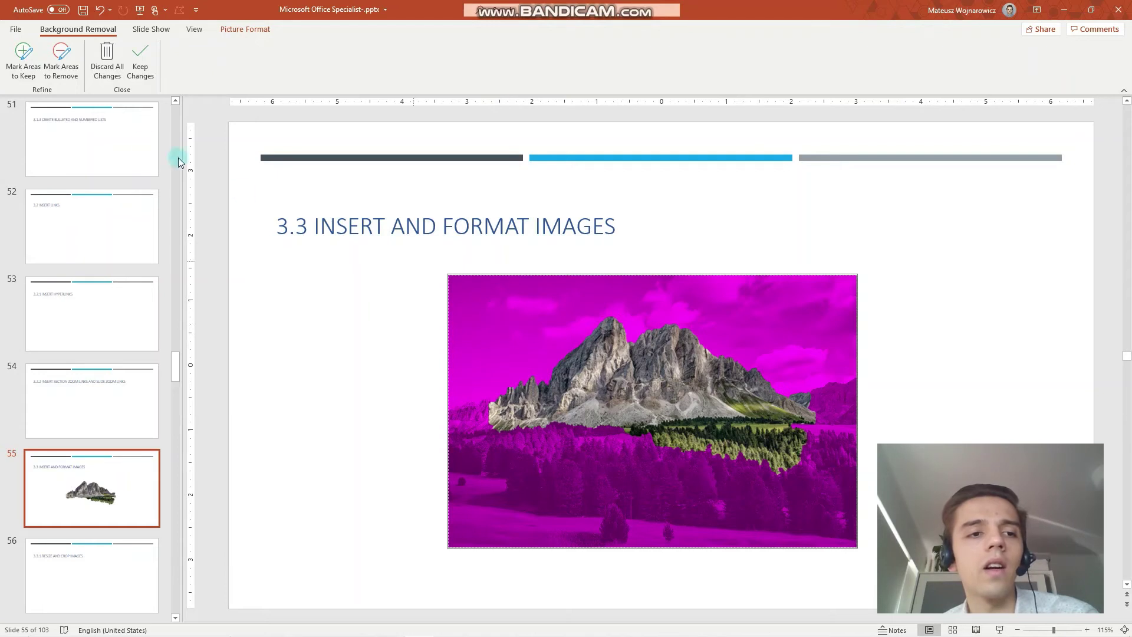
{"action": "left_click", "coordinate": [28, 72]}
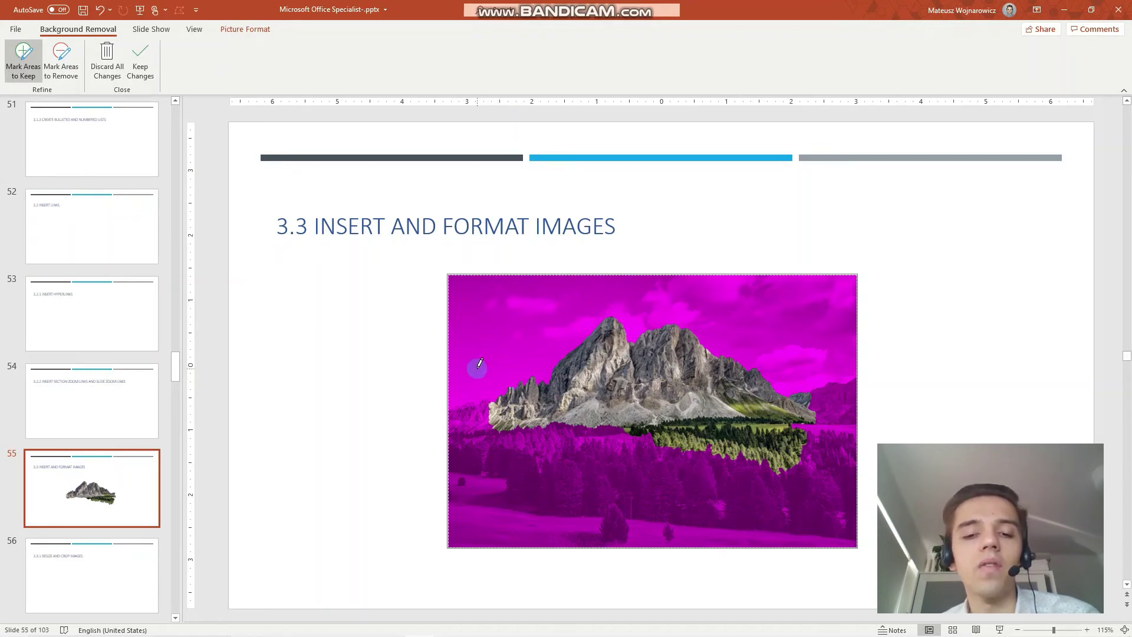
{"action": "left_click_drag", "start_coordinate": [464, 422], "coordinate": [484, 417]}
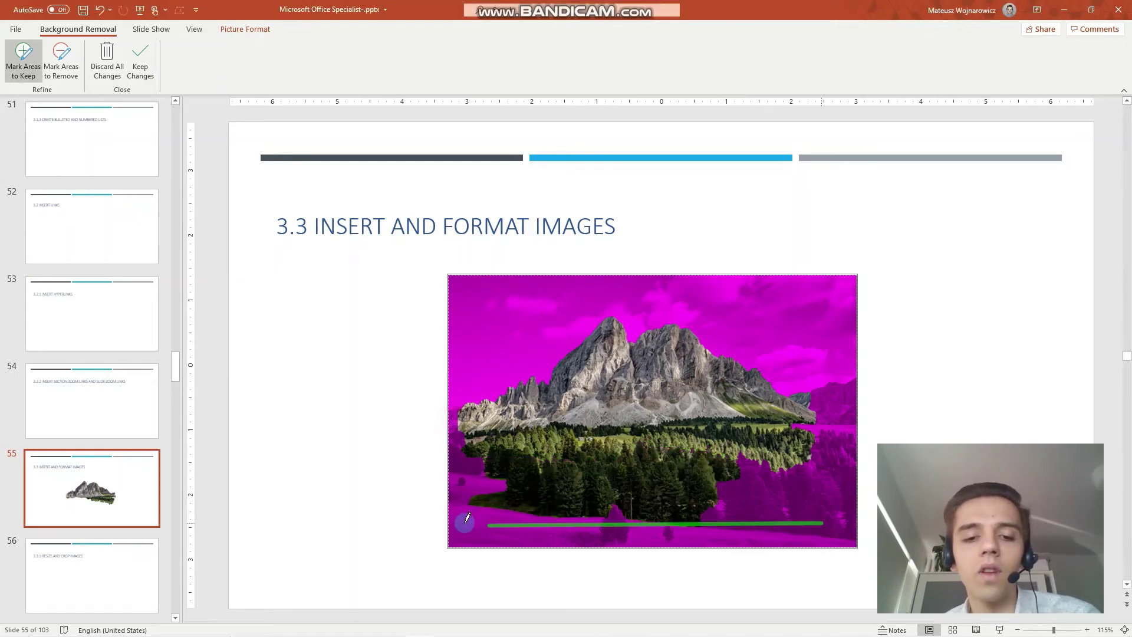
{"action": "left_click", "coordinate": [830, 398]}
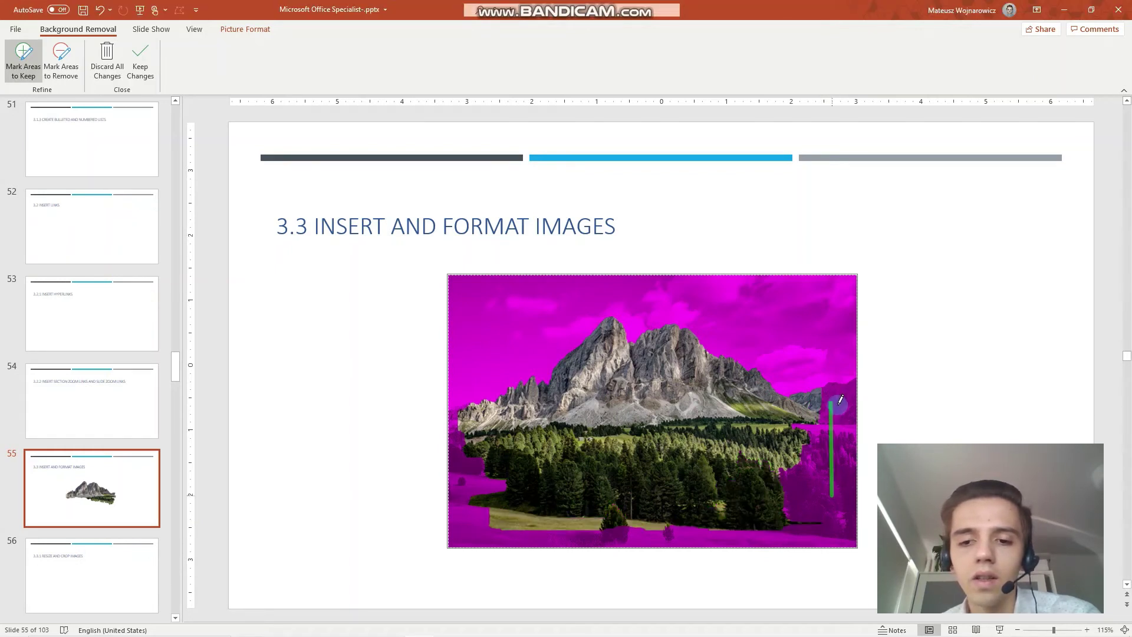
{"action": "left_click", "coordinate": [522, 536]}
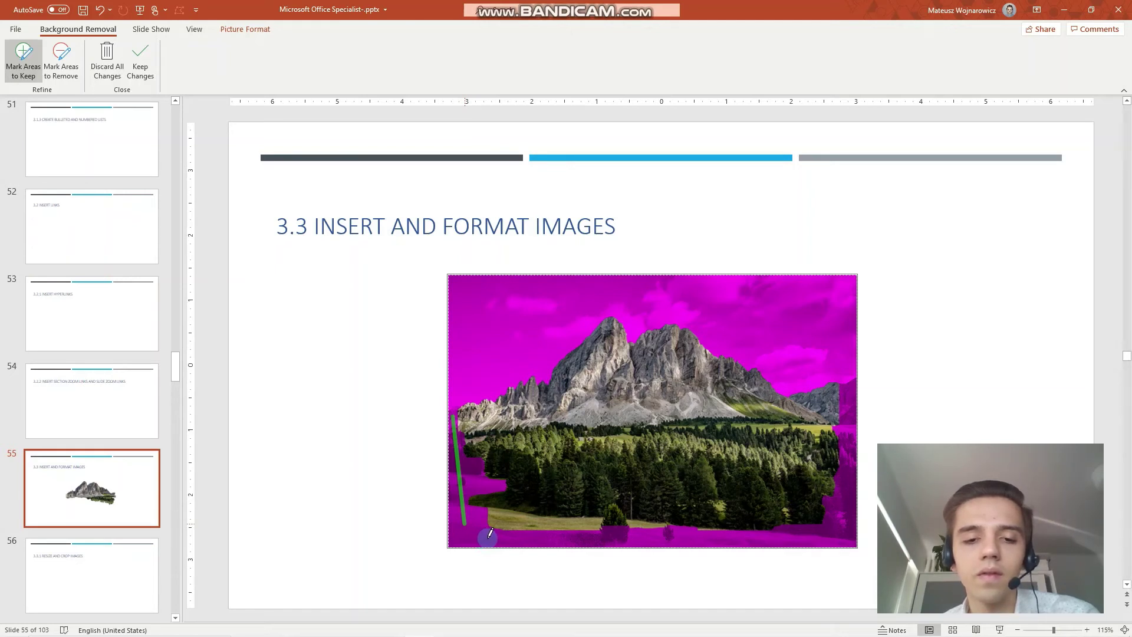
Step: Mark the bottom meadow and left and right forest strips to keep, then keep the changes
{"action": "mouse_move", "coordinate": [469, 537]}
{"action": "left_mouse_down"}
{"action": "mouse_move", "coordinate": [843, 538]}
{"action": "mouse_move", "coordinate": [854, 506]}
{"action": "mouse_move", "coordinate": [853, 388]}
{"action": "mouse_move", "coordinate": [847, 423]}
{"action": "mouse_move", "coordinate": [467, 420]}
{"action": "mouse_move", "coordinate": [455, 409]}
{"action": "left_mouse_up"}
{"action": "mouse_move", "coordinate": [450, 434]}
{"action": "left_mouse_down"}
{"action": "mouse_move", "coordinate": [455, 530]}
{"action": "mouse_move", "coordinate": [472, 542]}
{"action": "left_mouse_up"}
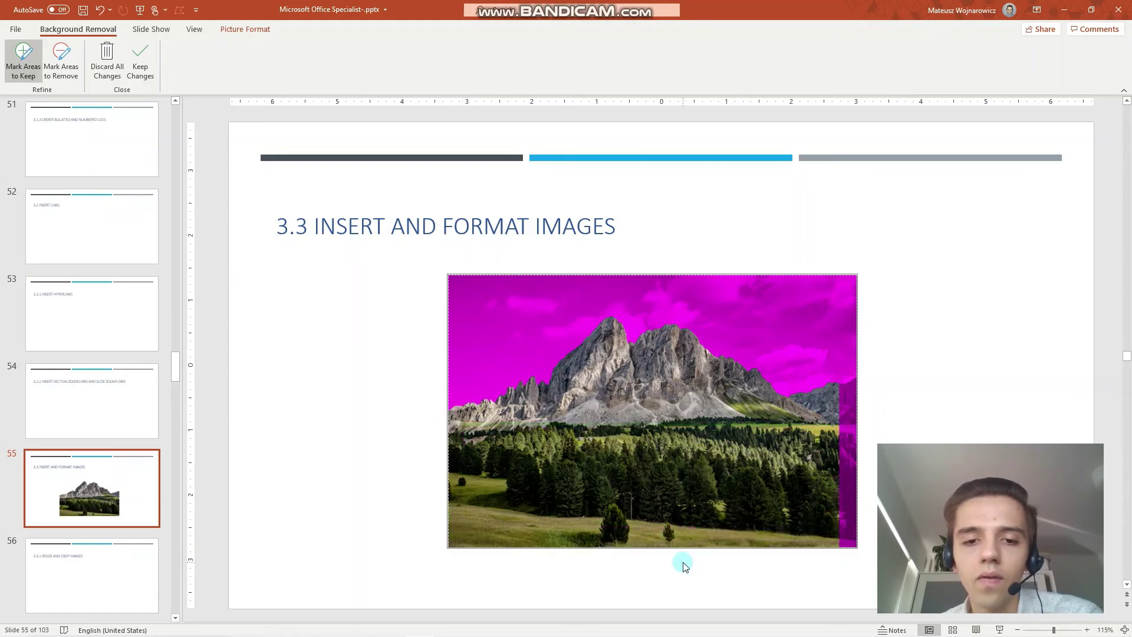
{"action": "left_click_drag", "start_coordinate": [847, 393], "coordinate": [850, 534]}
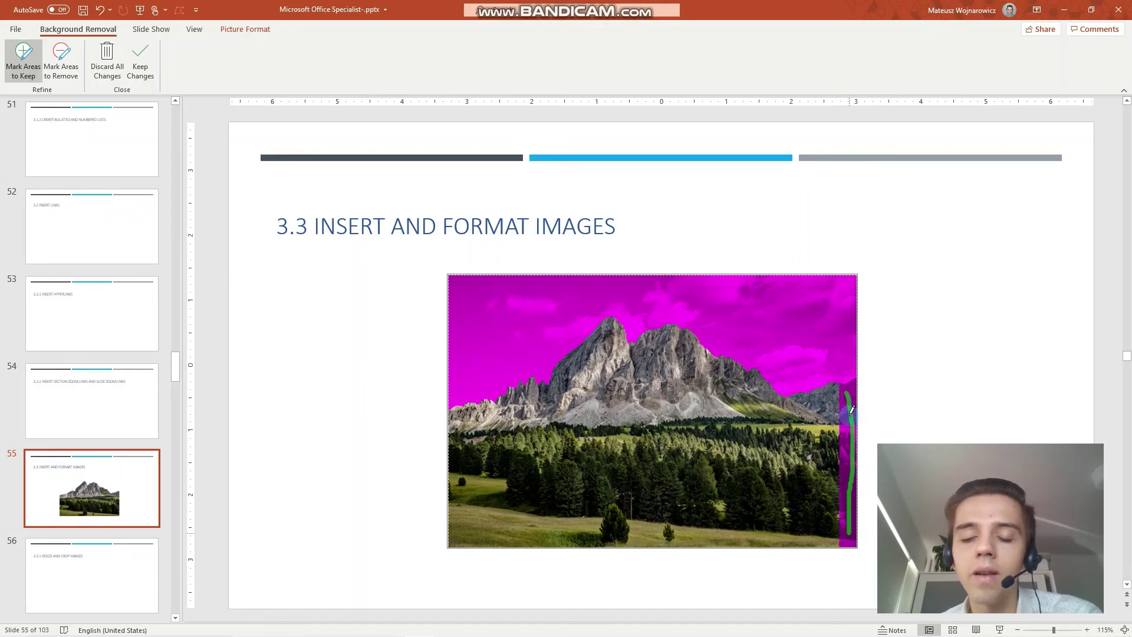
{"action": "left_click", "coordinate": [851, 411]}
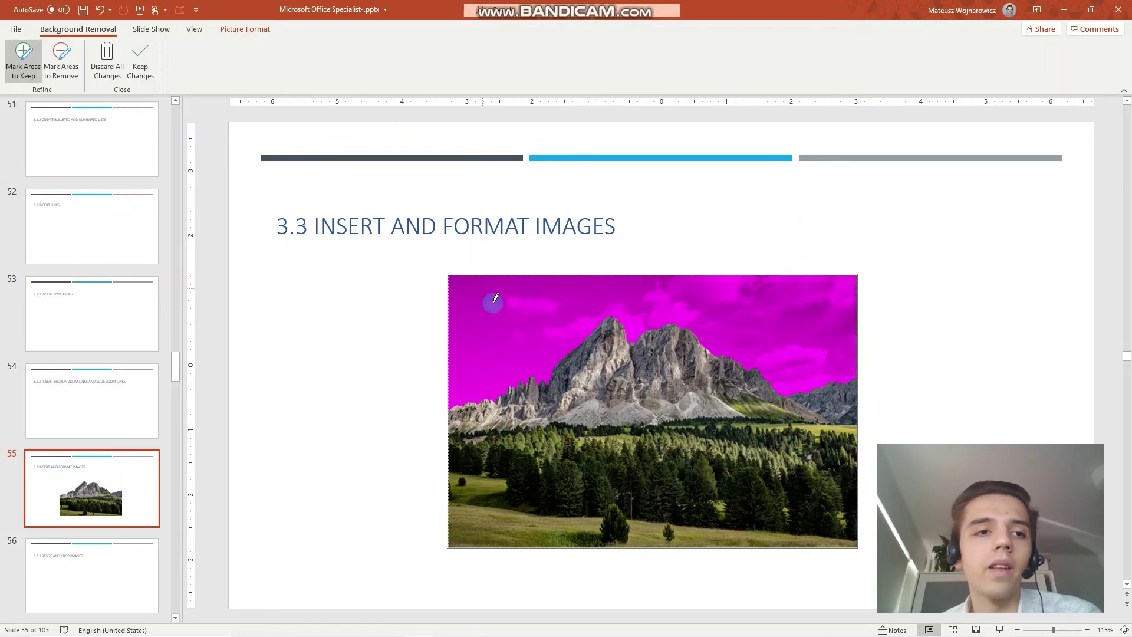
{"action": "left_click", "coordinate": [142, 59]}
{"action": "left_click", "coordinate": [142, 61]}
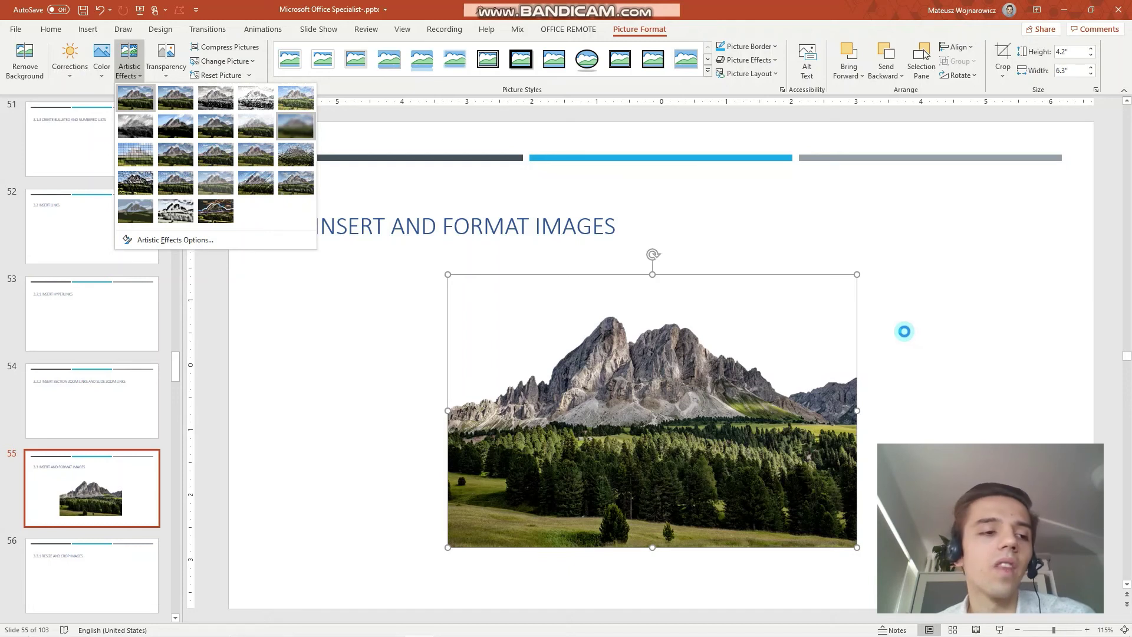
Step: Close the Artistic Effects gallery, deselect the photo, and show the Insert then Recording tabs
{"action": "left_click", "coordinate": [885, 326]}
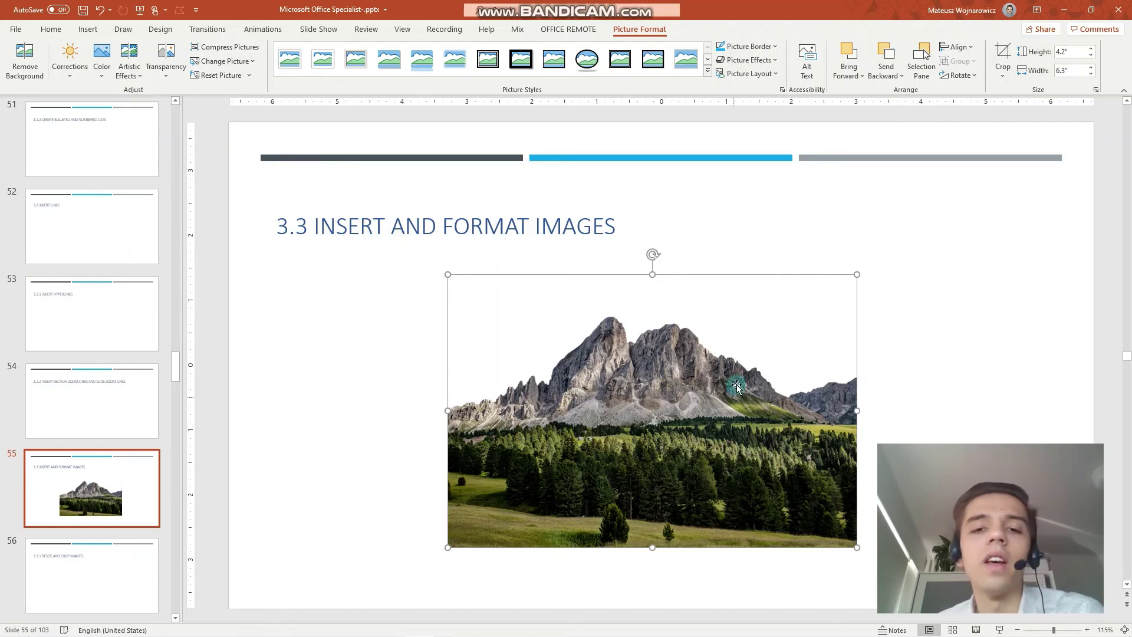
{"action": "left_click", "coordinate": [357, 296]}
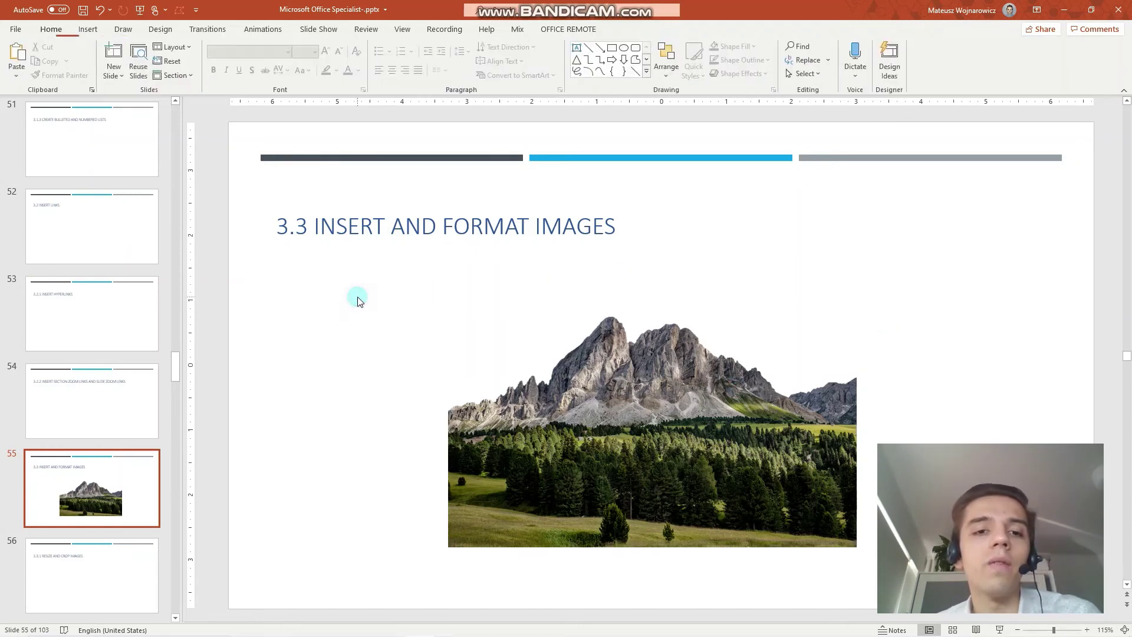
{"action": "left_click", "coordinate": [88, 31]}
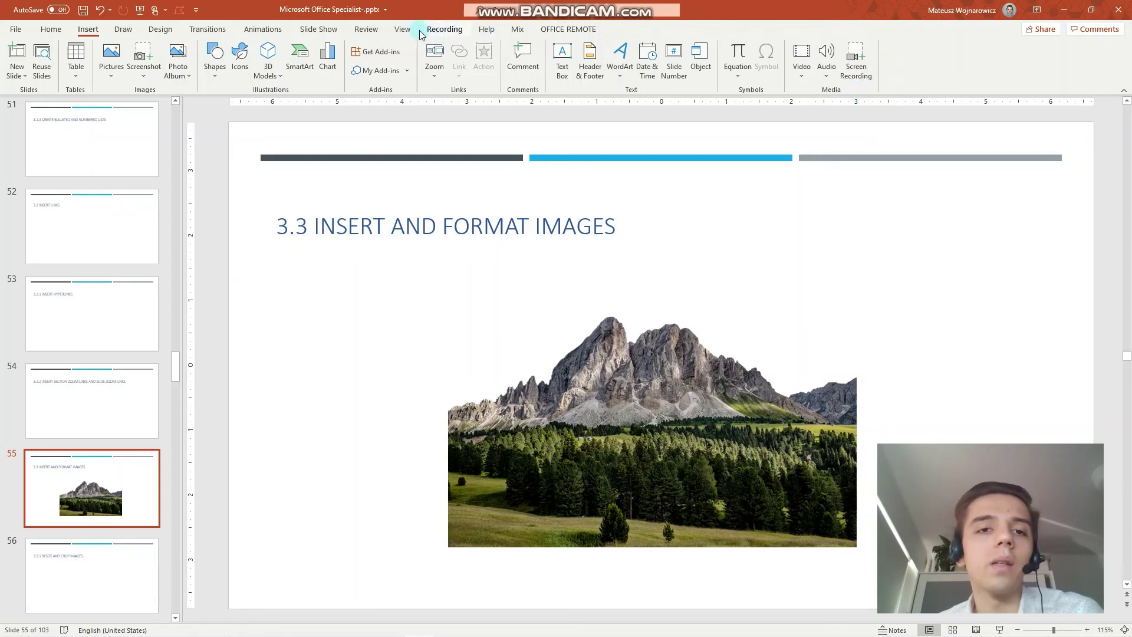
{"action": "left_click", "coordinate": [442, 29]}
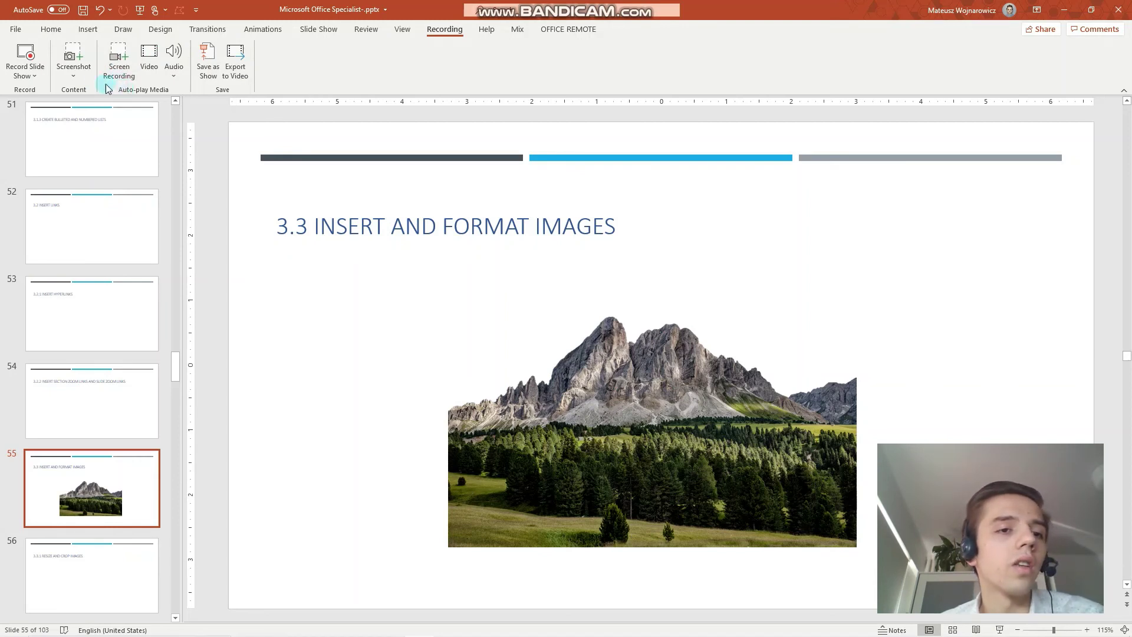
Step: Insert a screenshot of the recorder window, then delete the unwanted capture
{"action": "left_click", "coordinate": [81, 63]}
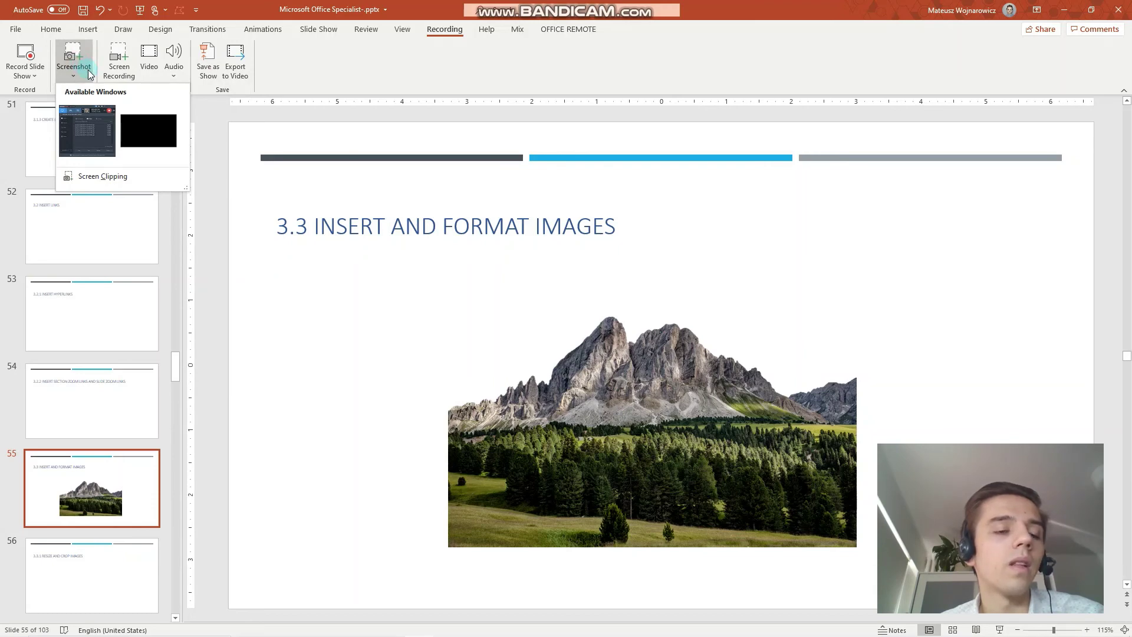
{"action": "left_click", "coordinate": [88, 114]}
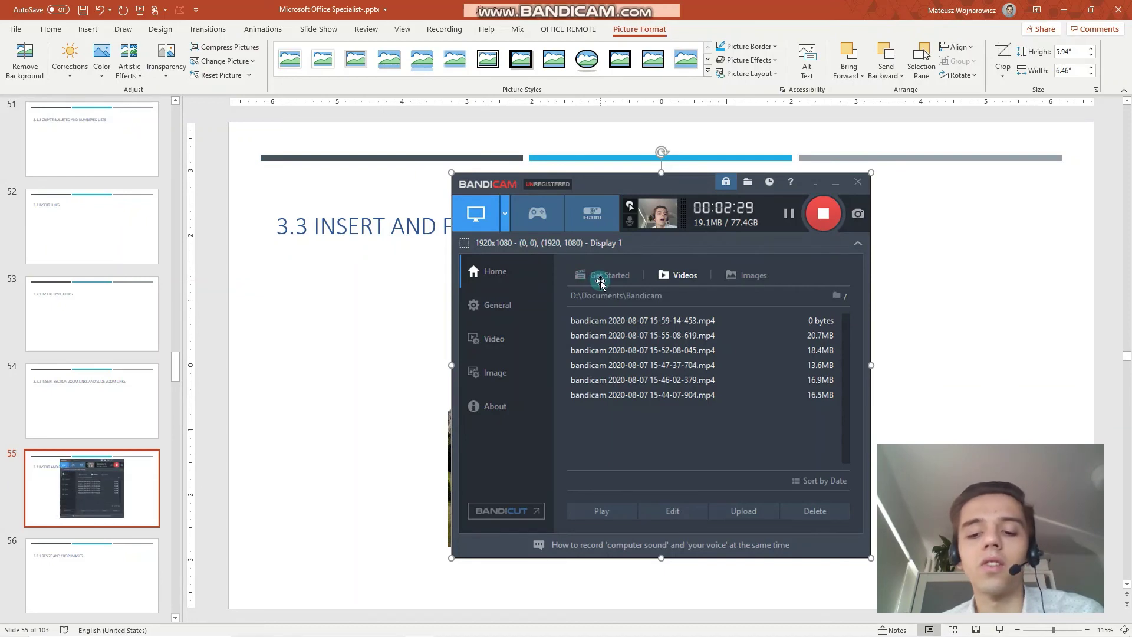
{"action": "key", "text": "Delete"}
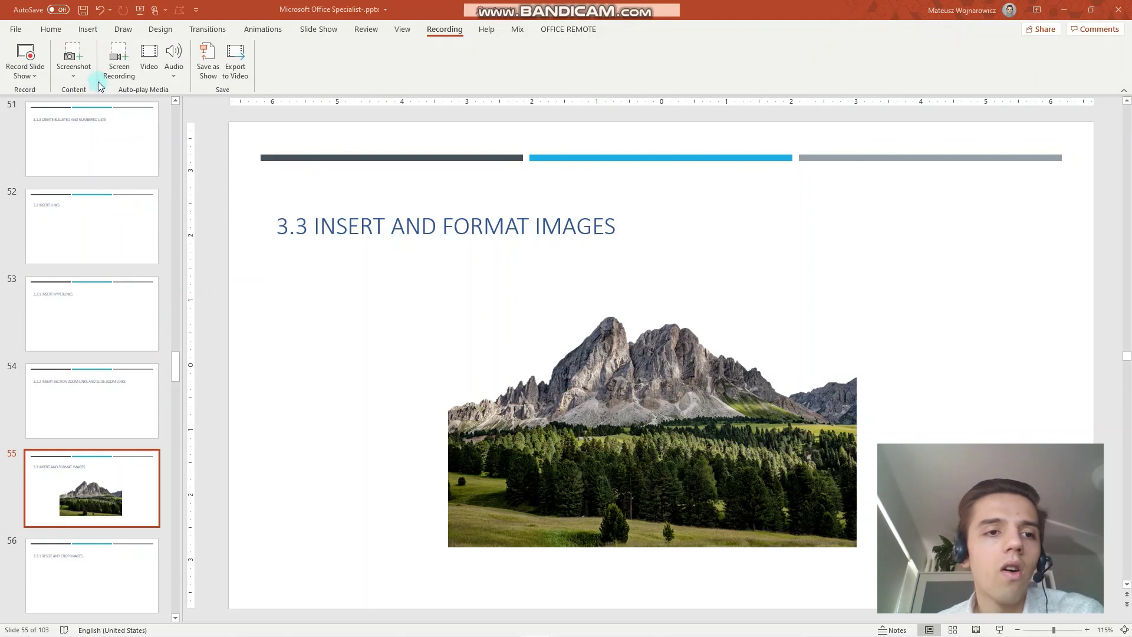
Step: Screen-clip the Windows logo area of the desktop onto the slide and nudge it slightly left
{"action": "left_click", "coordinate": [74, 64]}
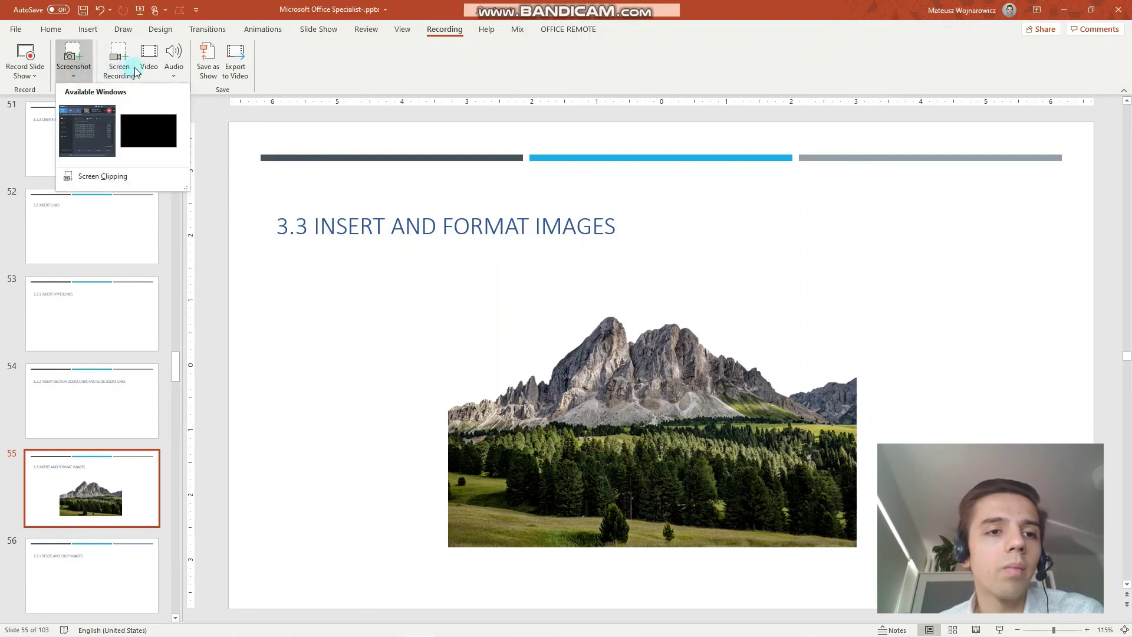
{"action": "left_click", "coordinate": [164, 80]}
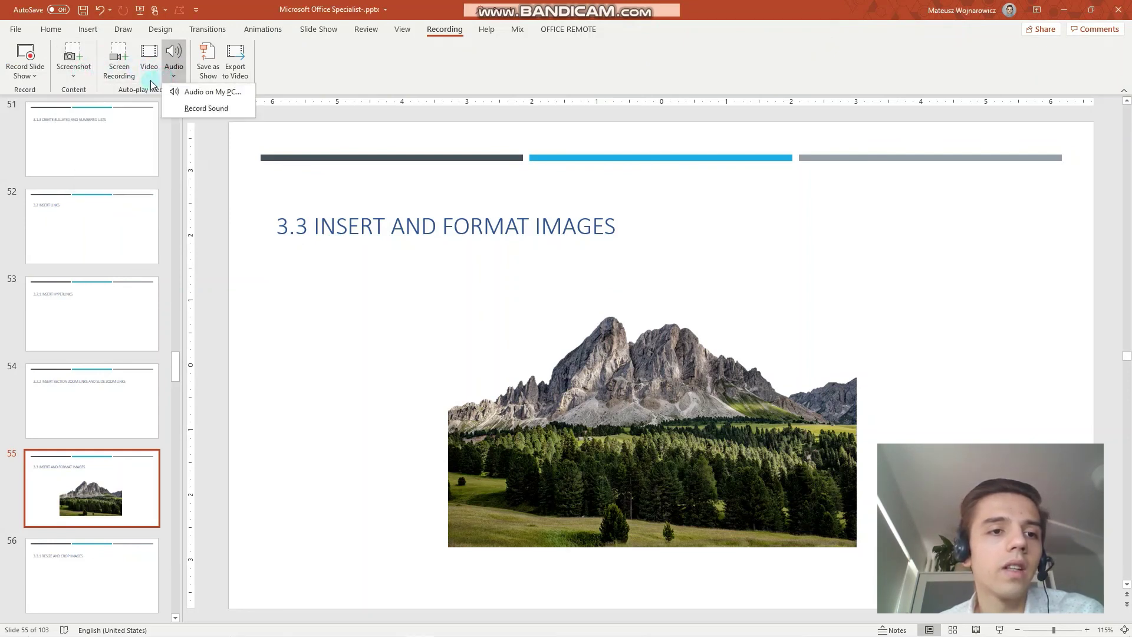
{"action": "left_click", "coordinate": [84, 74]}
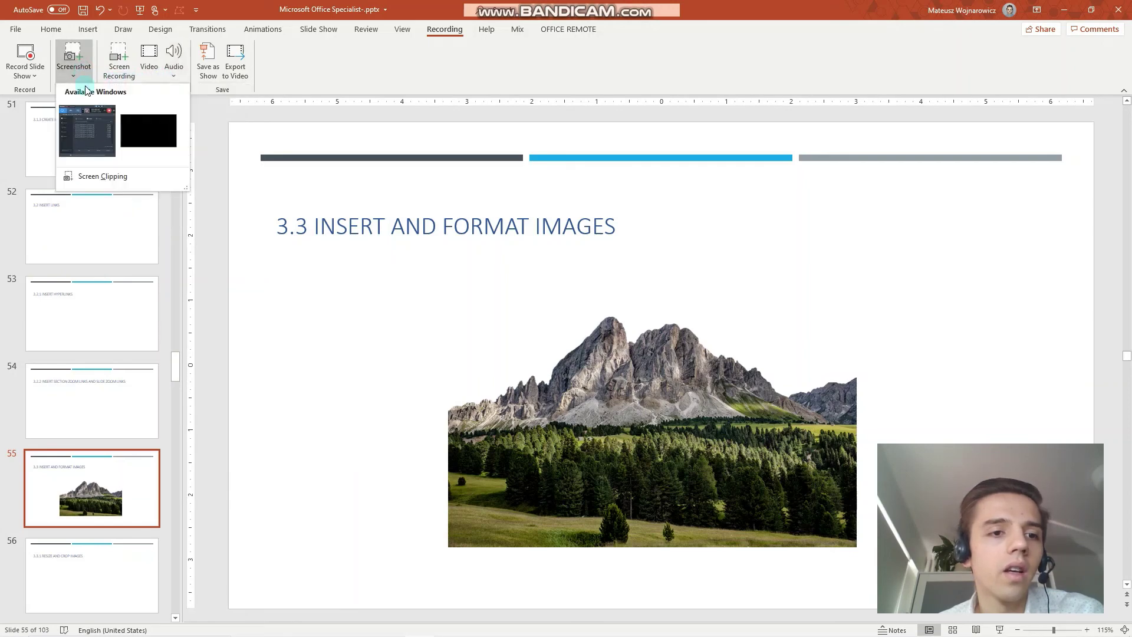
{"action": "left_click", "coordinate": [111, 171]}
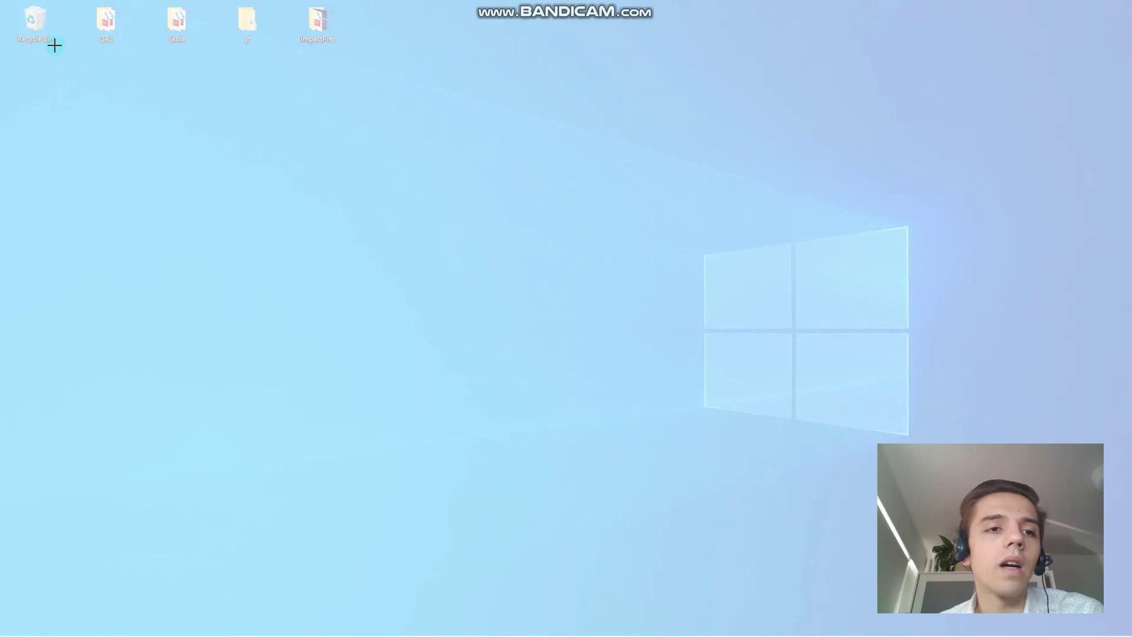
{"action": "left_click_drag", "start_coordinate": [596, 141], "coordinate": [1018, 500]}
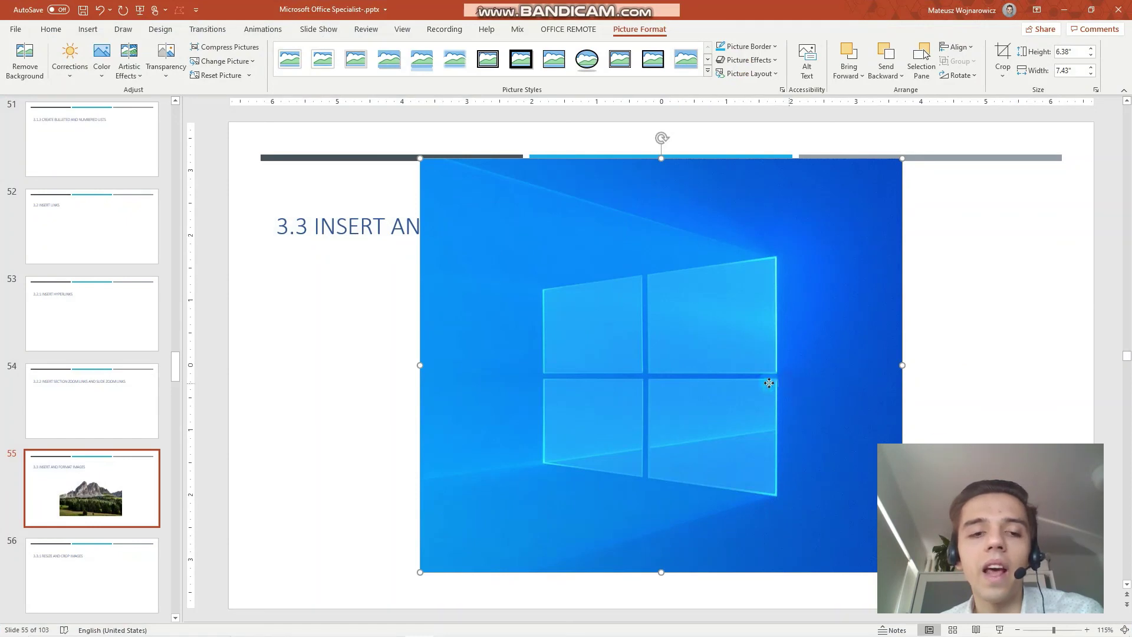
{"action": "left_click_drag", "start_coordinate": [771, 382], "coordinate": [761, 382]}
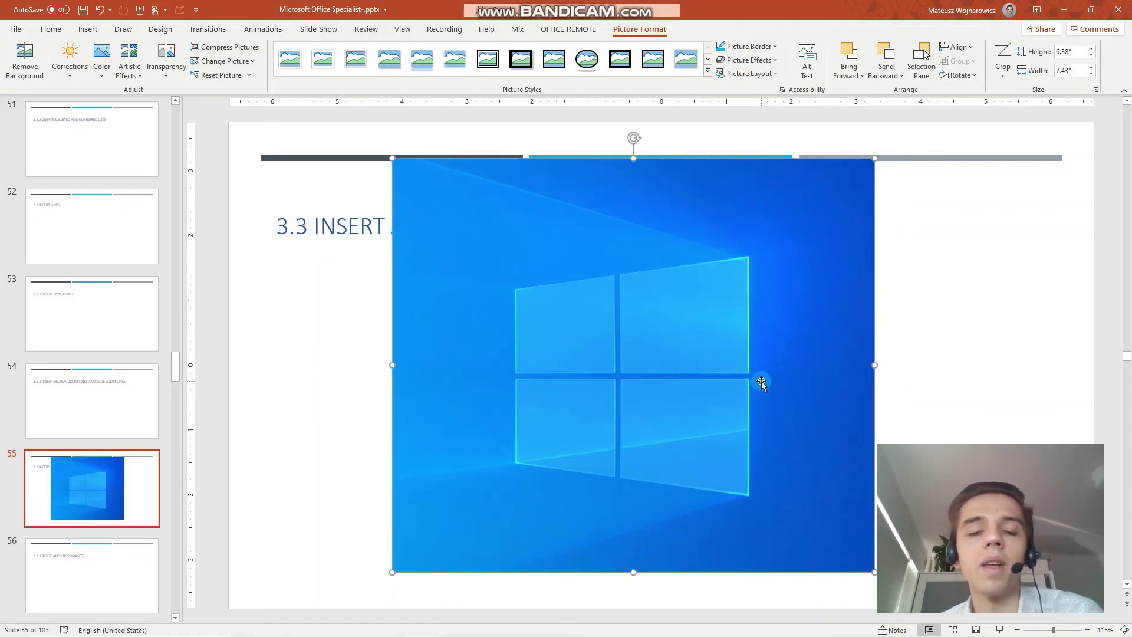